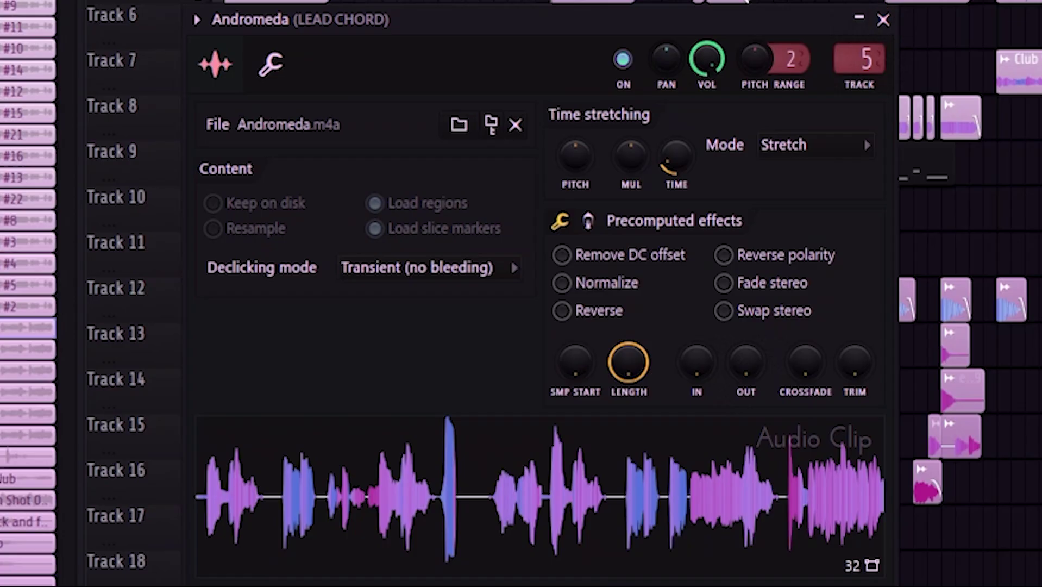
# Step: Close the Andromeda clip's channel settings and audition the soloed vocal and chord chops in the playlist
pyautogui.click(882, 20)
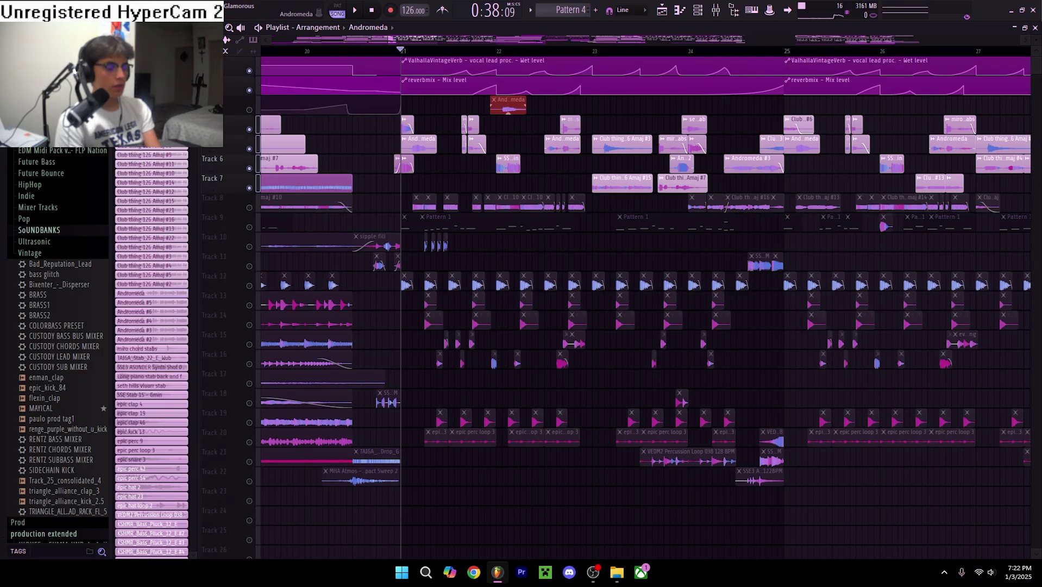
pyautogui.click(506, 104)
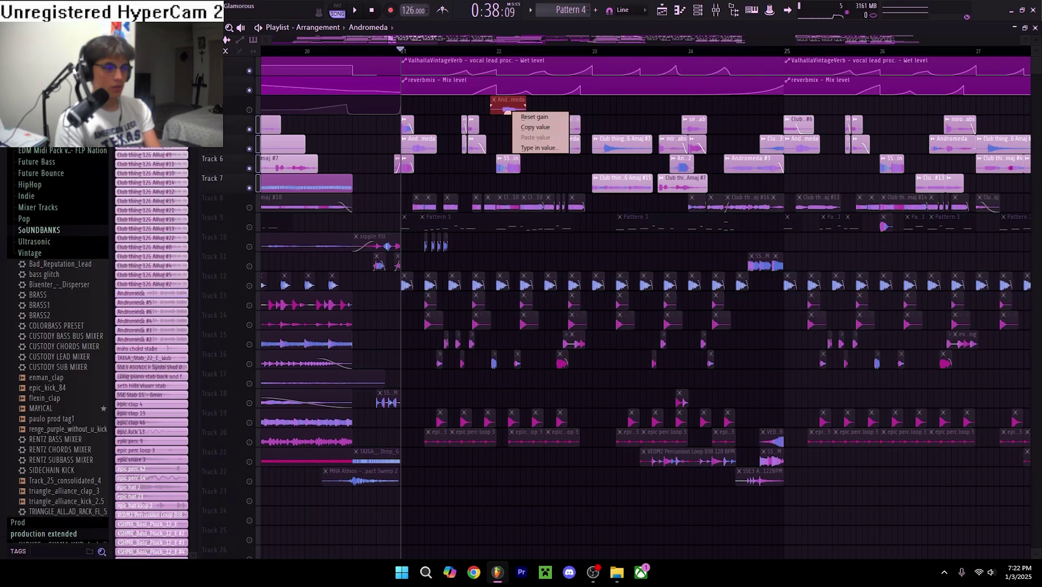
pyautogui.click(524, 136)
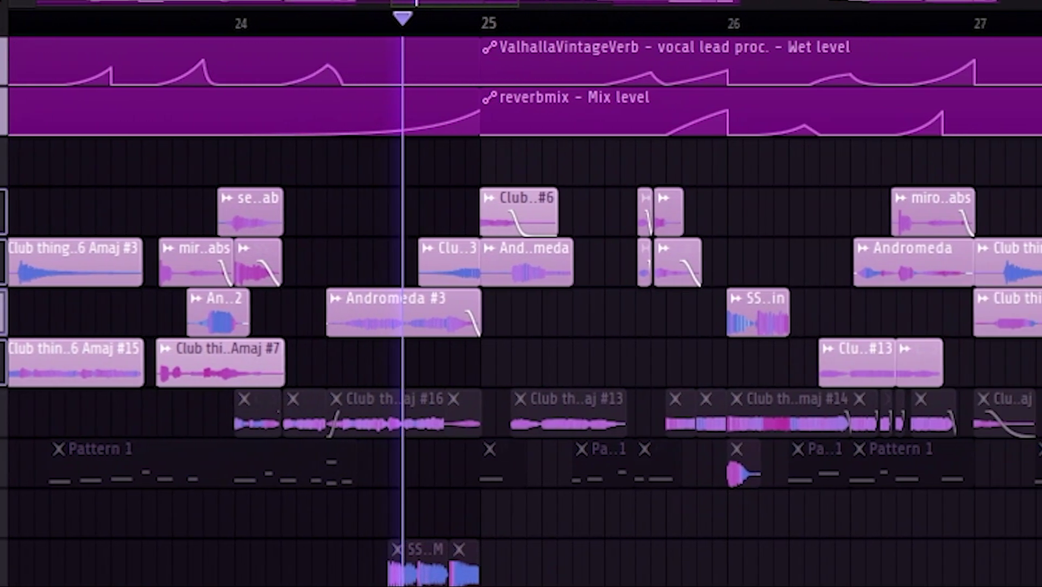
pyautogui.press('space')
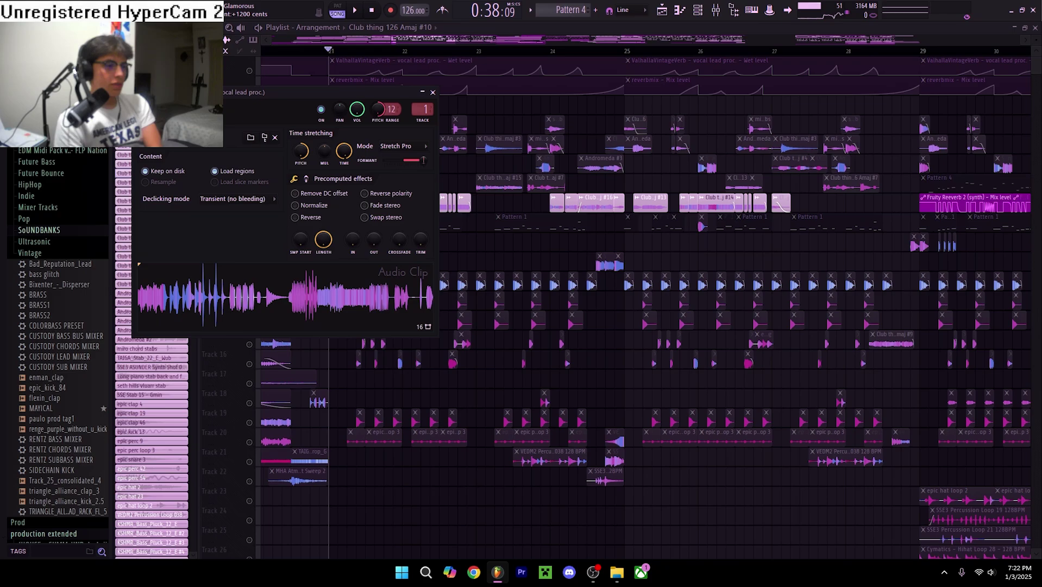
# Step: Close the Club thing clip's channel settings and open the Disperser effect on the vocal lead proc. mixer track
pyautogui.click(433, 92)
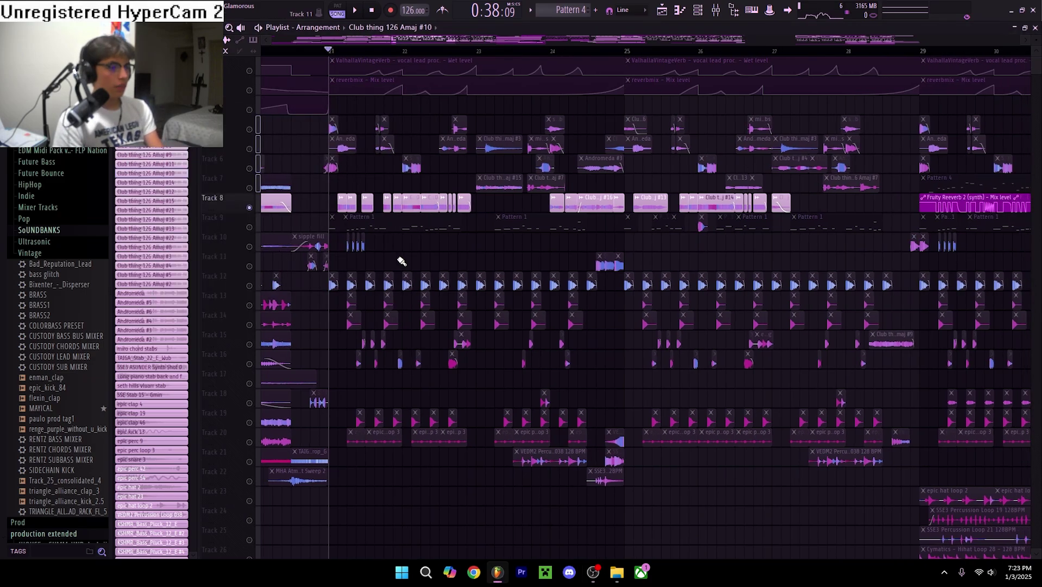
pyautogui.click(709, 19)
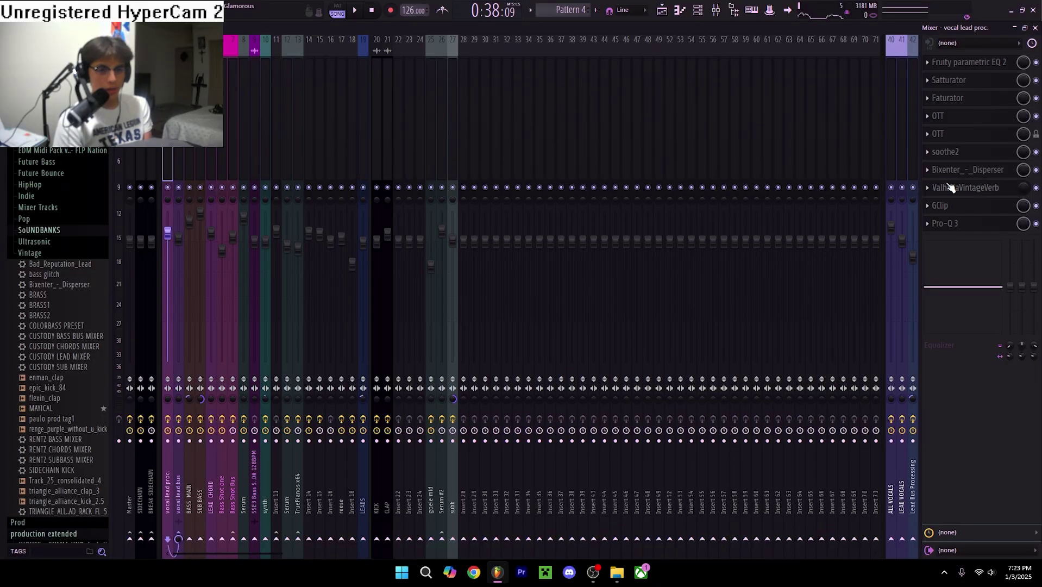
pyautogui.click(956, 169)
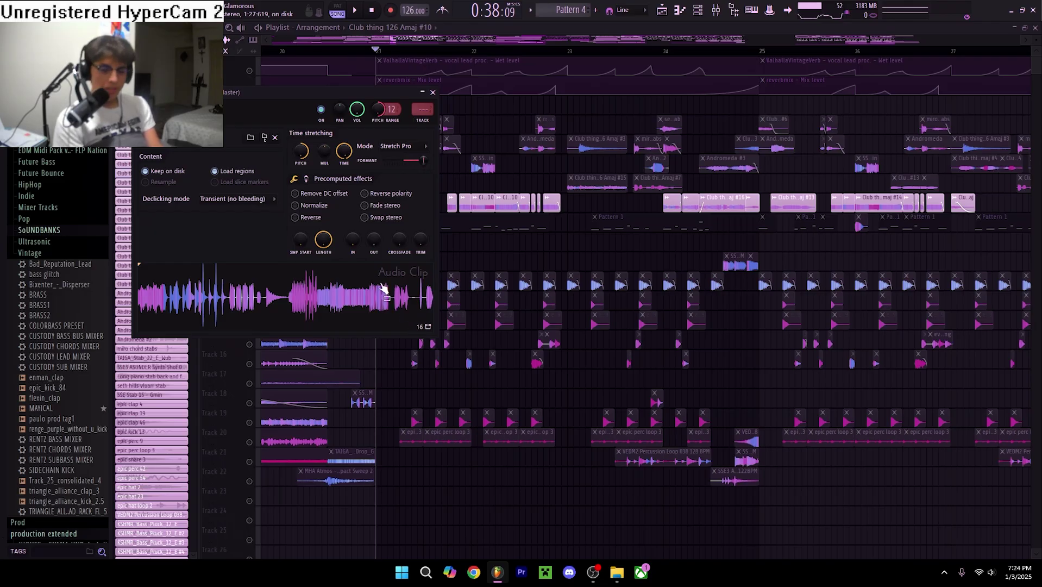
# Step: Audition the Club thing vocal chops on Track 8 without mixer routing and through the vocal mixer processing
pyautogui.press('space')
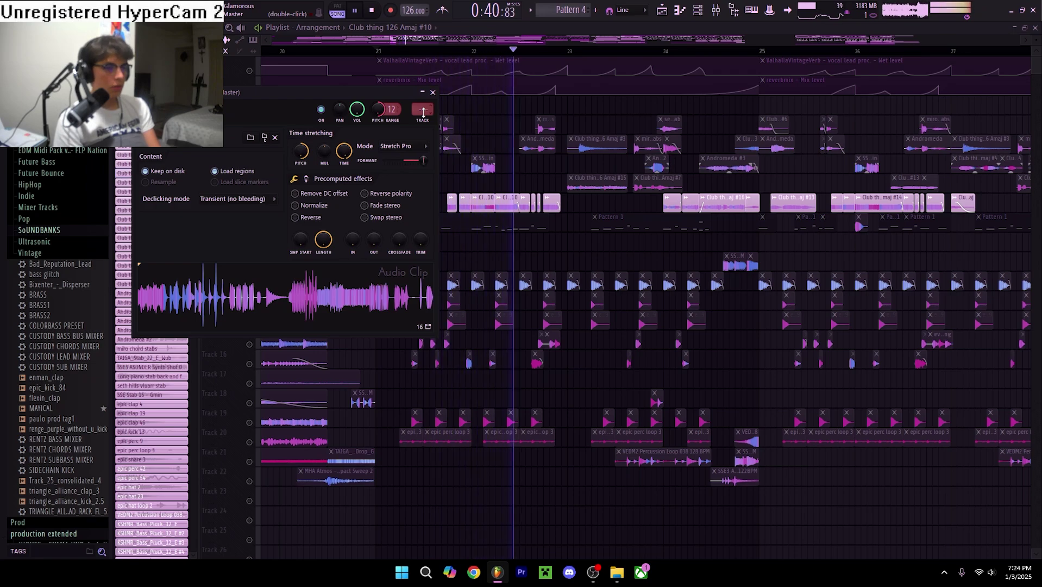
pyautogui.press('space')
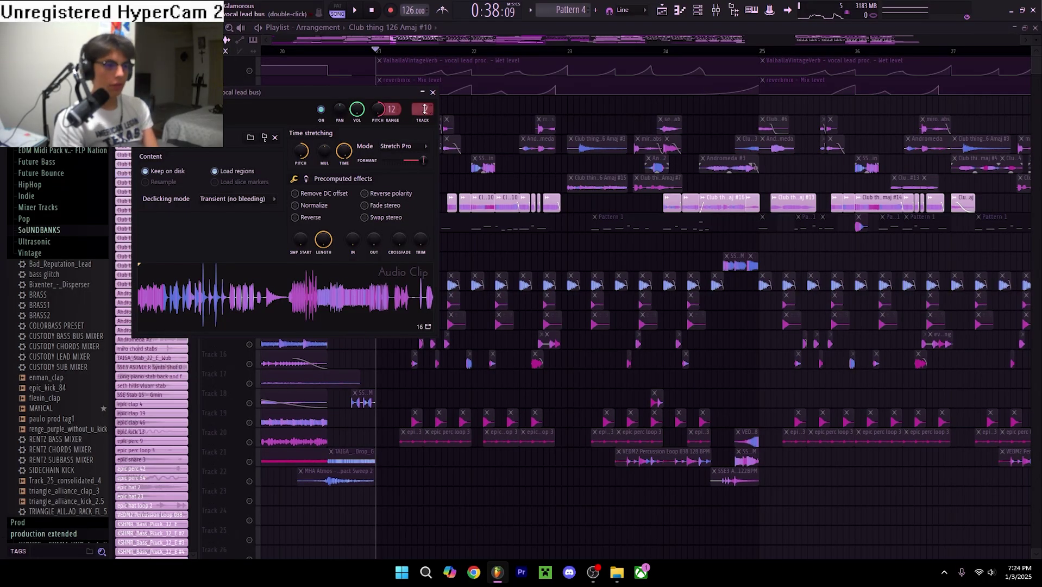
pyautogui.press('space')
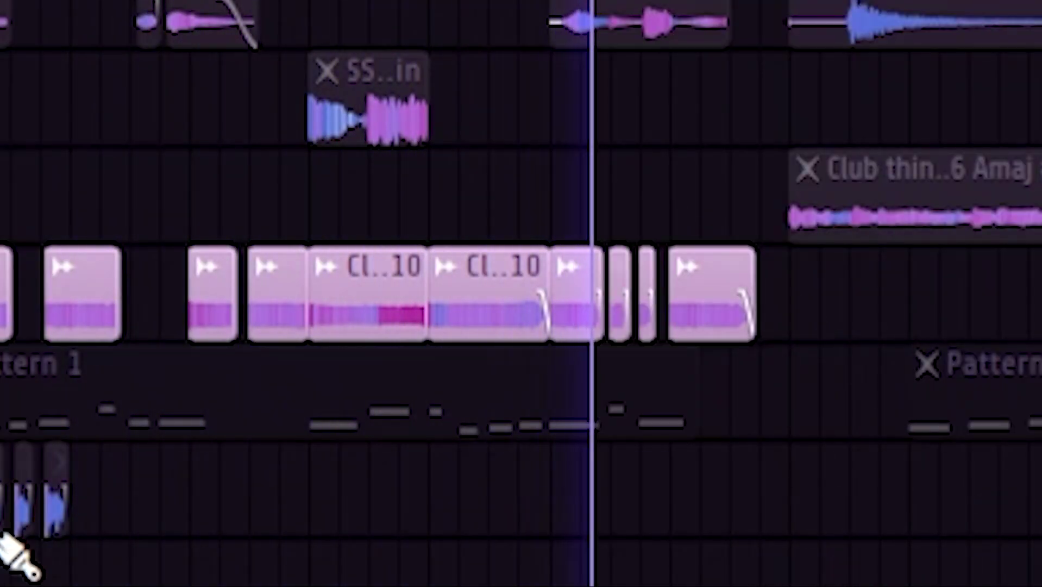
pyautogui.press('space')
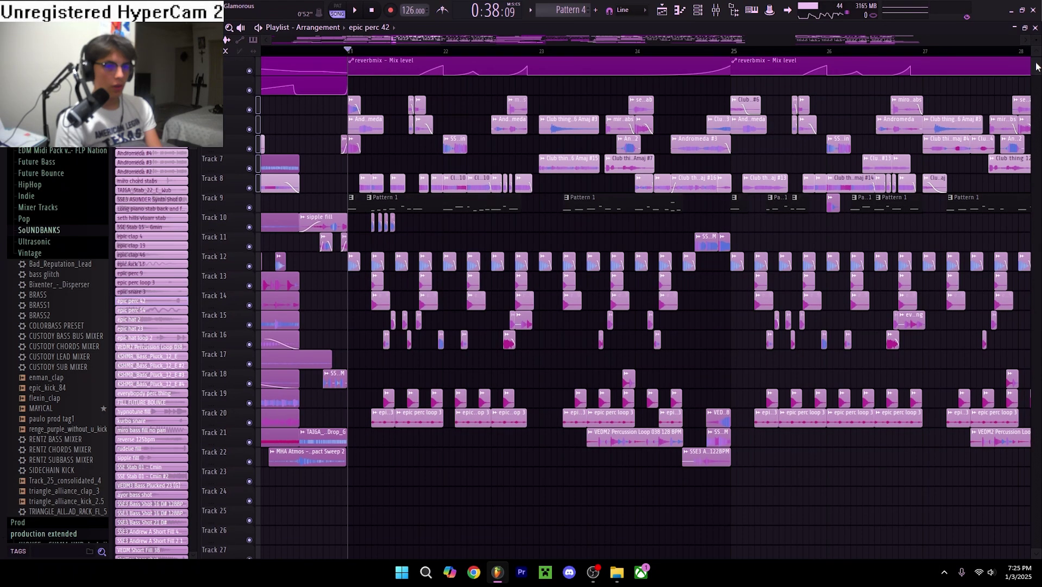
# Step: Open Pattern 1's BS FM Sub notes in the piano roll and bring up the channel rack to review the bass layers
pyautogui.scroll(1, 418, 233)
pyautogui.doubleClick(940, 60)
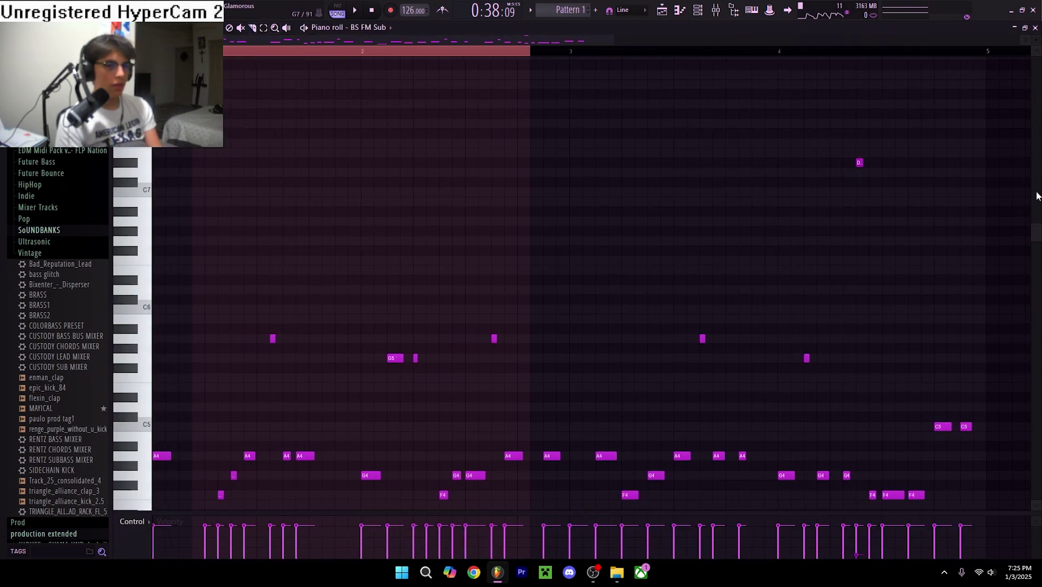
pyautogui.moveTo(1033, 235); pyautogui.dragTo(1014, 350)
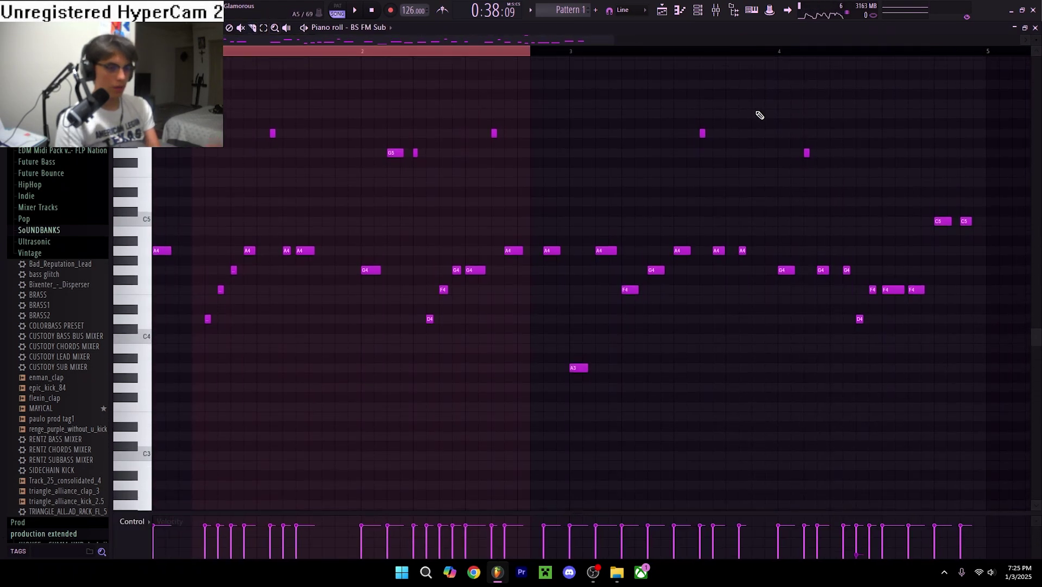
pyautogui.click(715, 9)
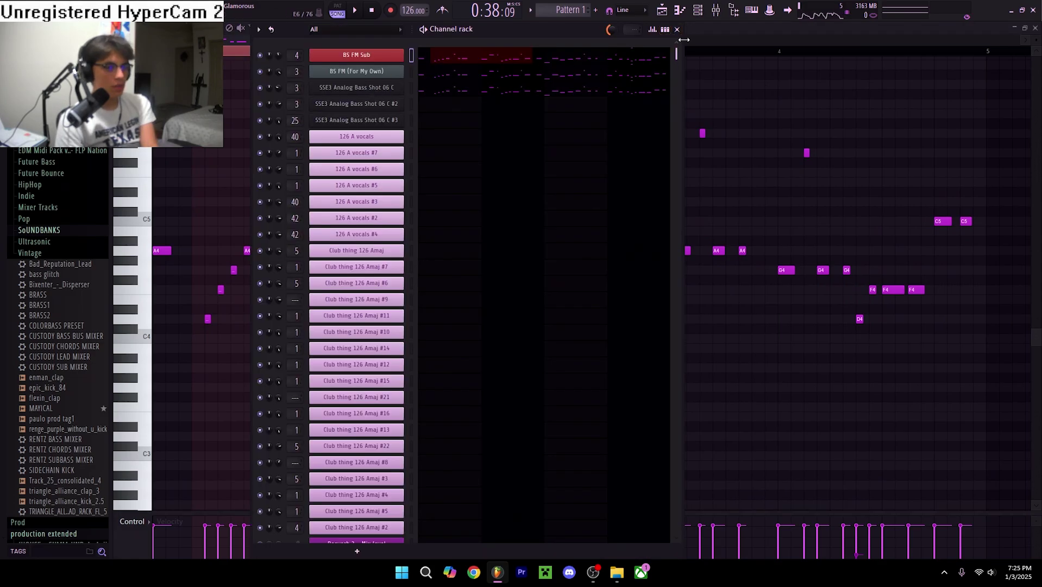
pyautogui.click(677, 30)
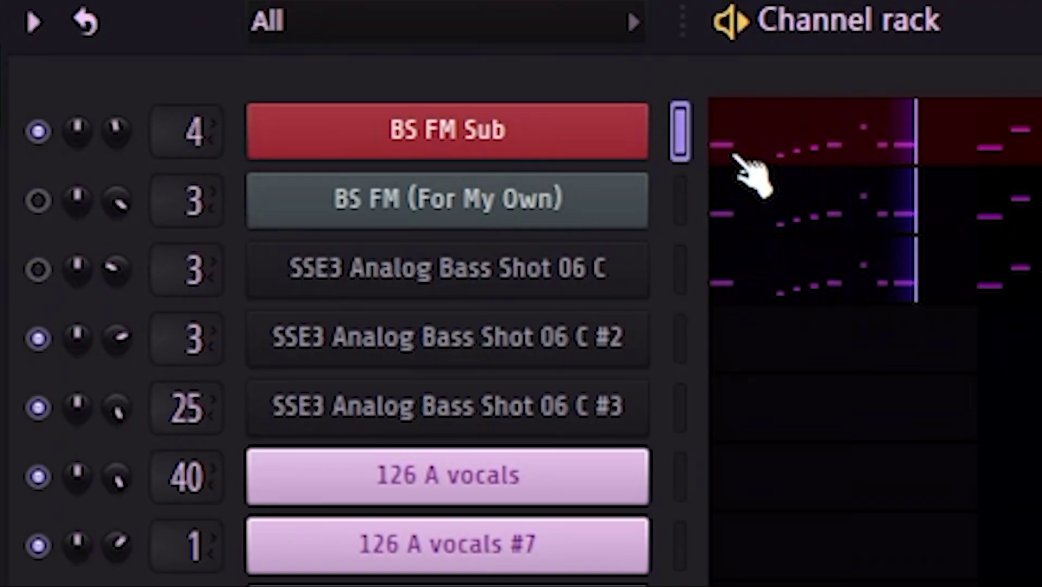
# Step: Audition the bass layers separately by switching playback from BS FM Sub to BS FM (For My Own) and SSE3 Analog Bass Shot 06 C
pyautogui.click(38, 200)
pyautogui.click(38, 130)
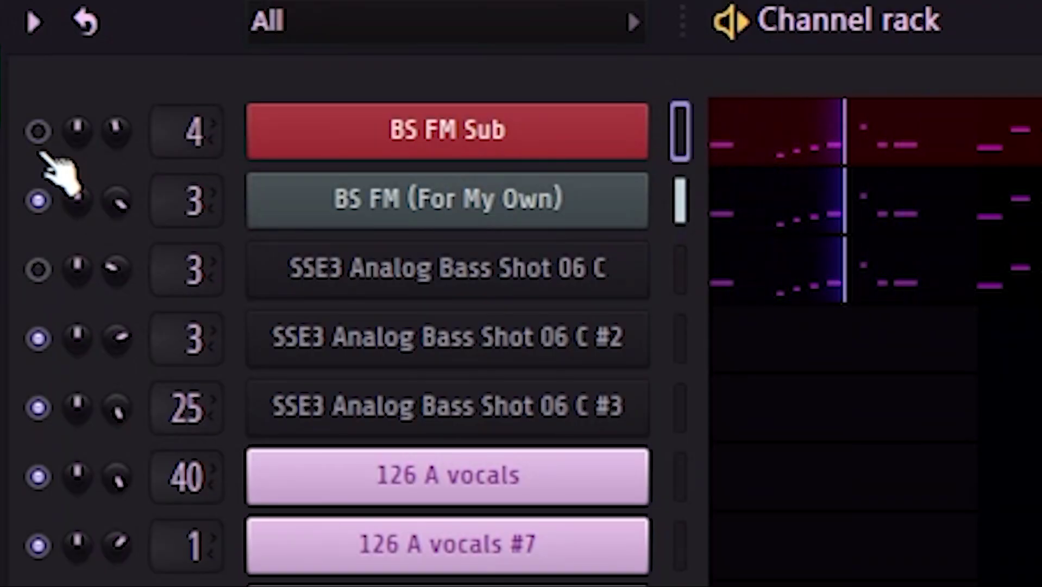
pyautogui.click(38, 269)
pyautogui.click(38, 199)
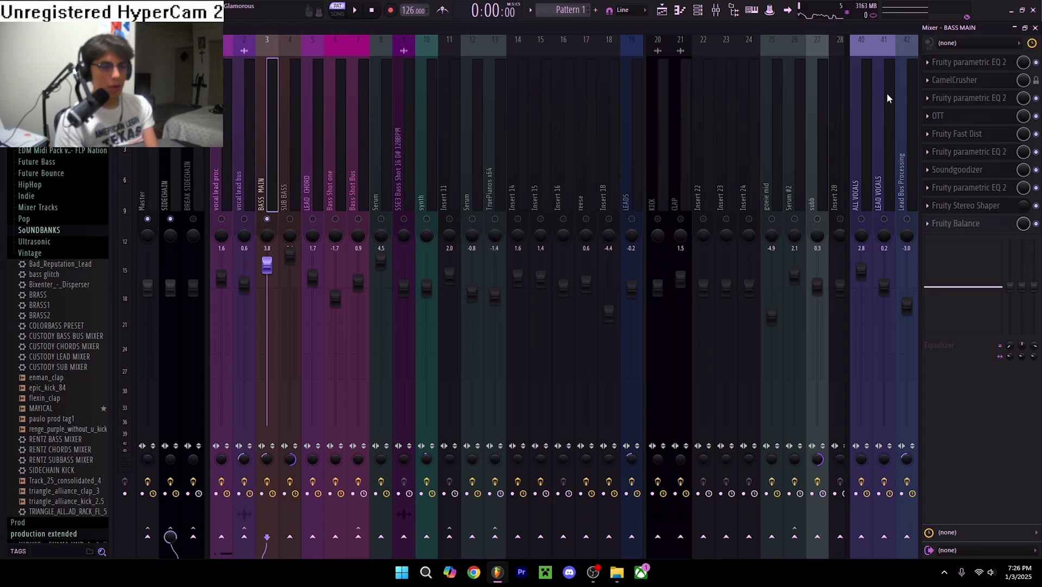
# Step: Examine the Fruity Parametric EQ 2 and Fruity Fast Dist effects on the BASS MAIN mixer track
pyautogui.click(949, 70)
pyautogui.click(955, 68)
pyautogui.click(960, 65)
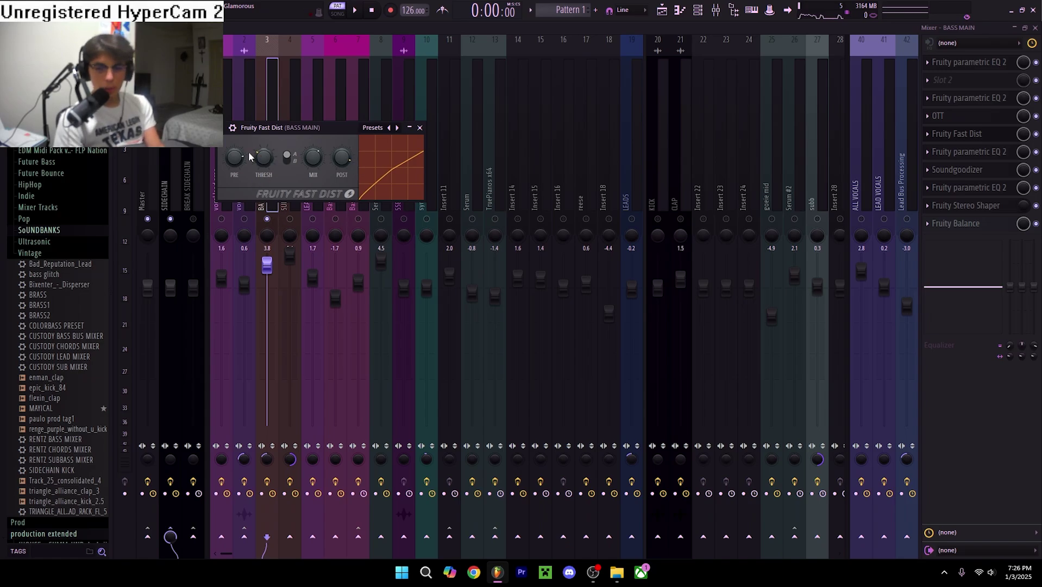
pyautogui.moveTo(305, 126); pyautogui.dragTo(385, 127)
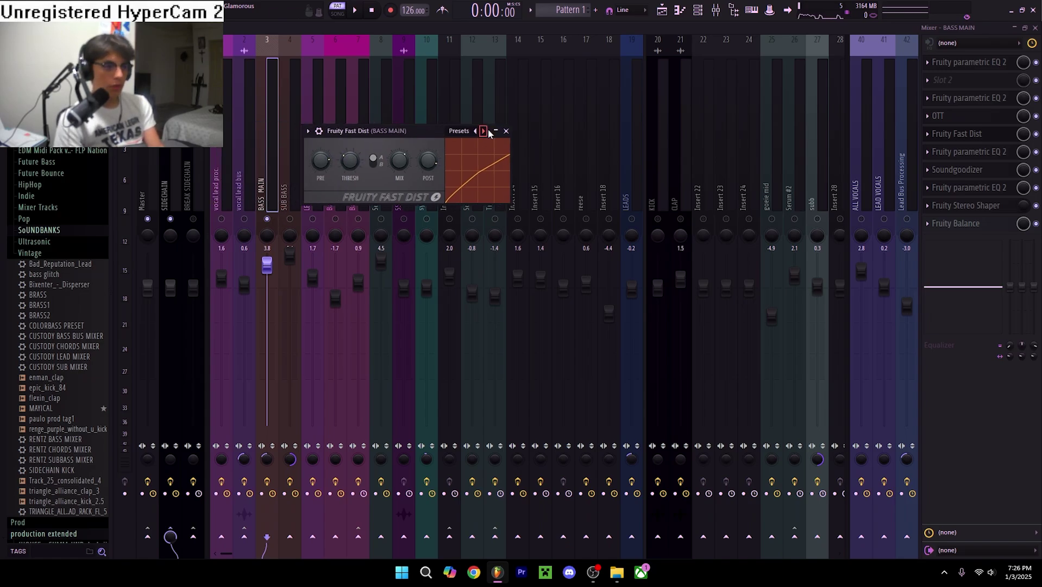
pyautogui.click(497, 128)
# Step: Examine the Fruity Fast Dist settings on the SUB BASS mixer track and close the effect
pyautogui.click(292, 209)
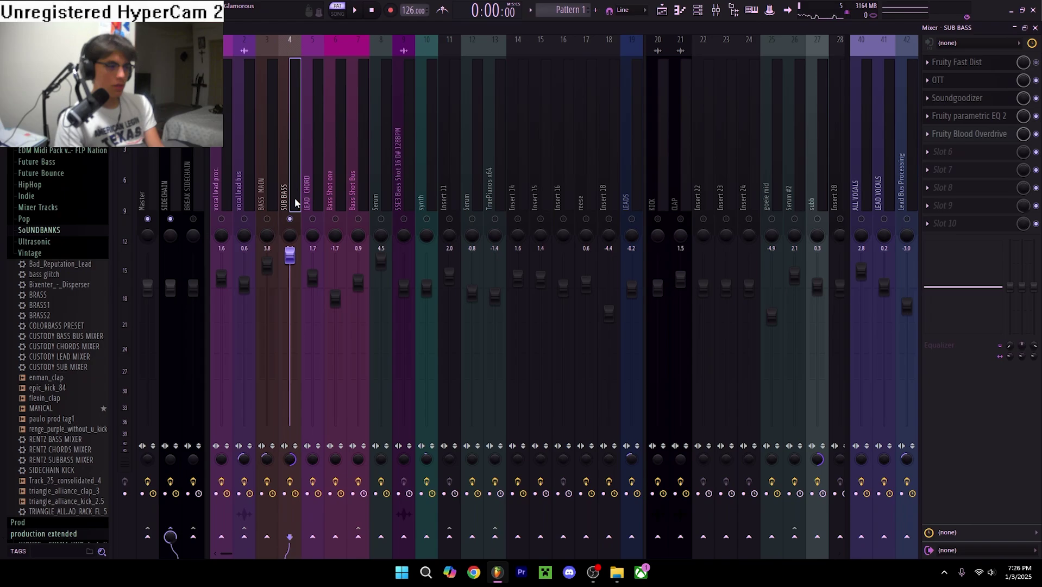
pyautogui.click(983, 68)
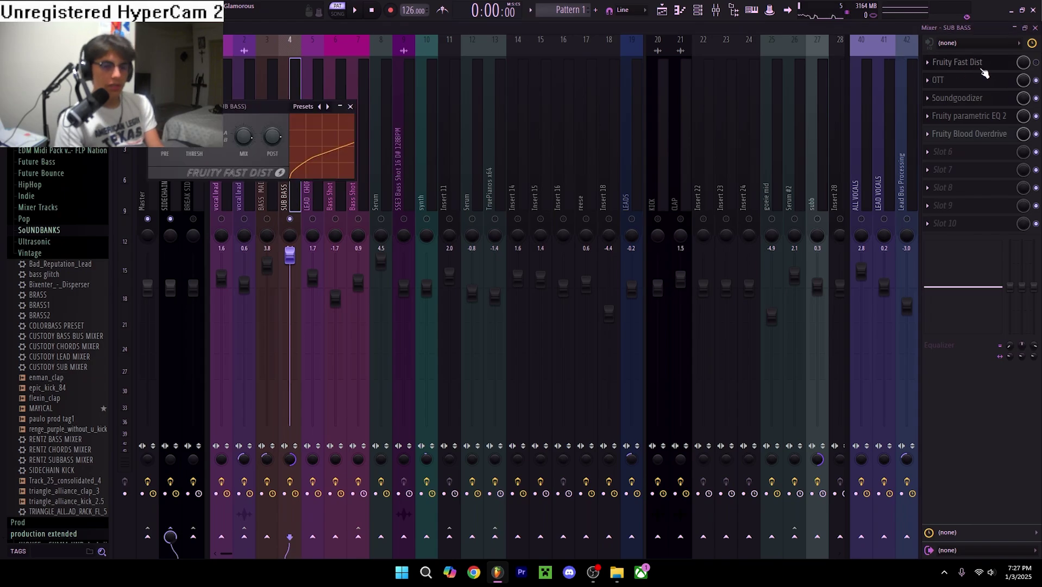
pyautogui.moveTo(264, 109); pyautogui.dragTo(530, 190)
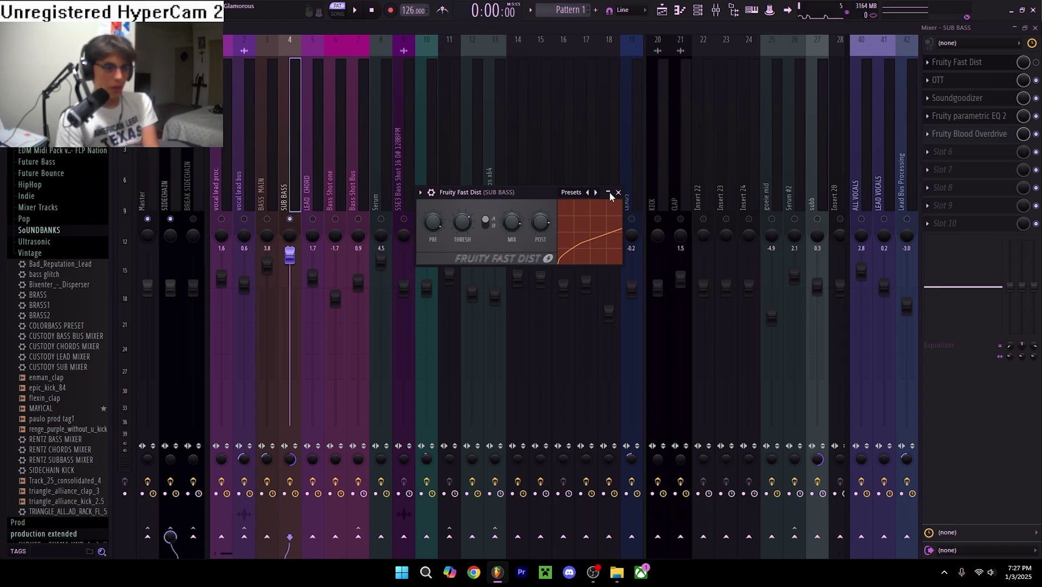
pyautogui.press('Escape')
# Step: Examine the reverbmix and both Fruity Parametric EQ 2 effects on LEAD CHORD, and the effect chains of Bass Shot one and Bass Shot Bus
pyautogui.press('Right')
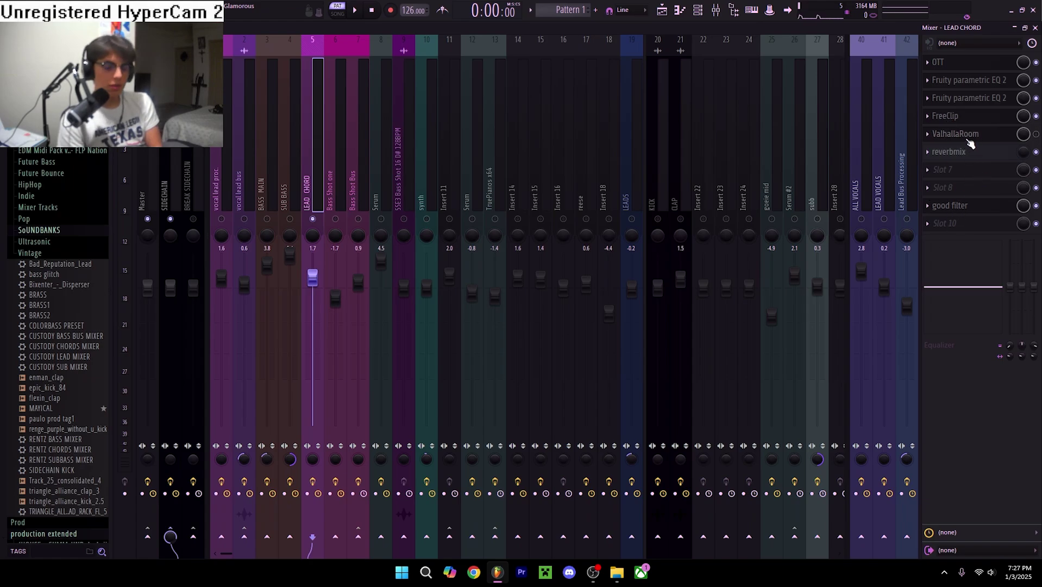
pyautogui.click(974, 151)
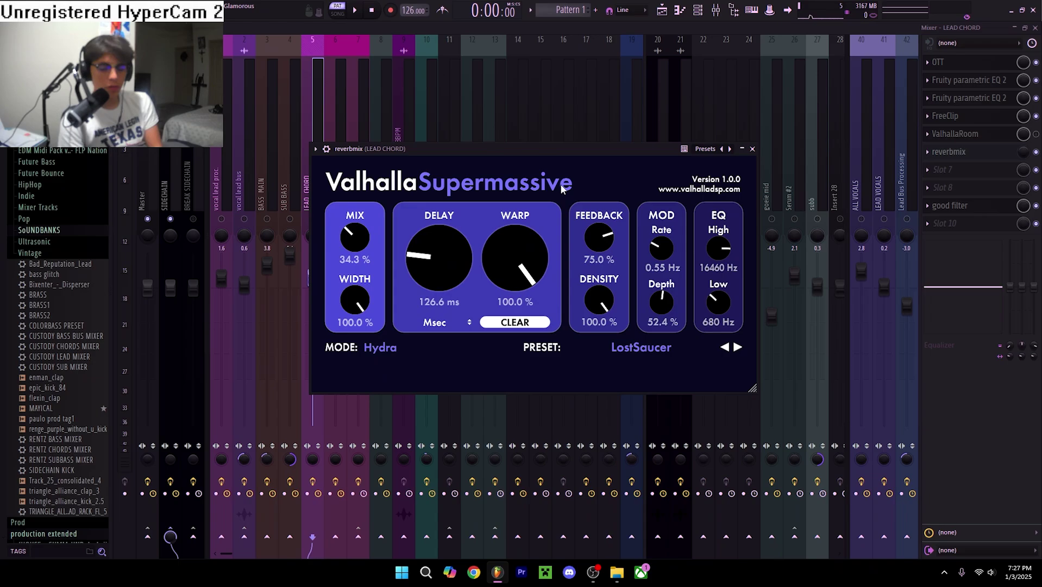
pyautogui.click(753, 149)
pyautogui.click(972, 97)
pyautogui.click(982, 83)
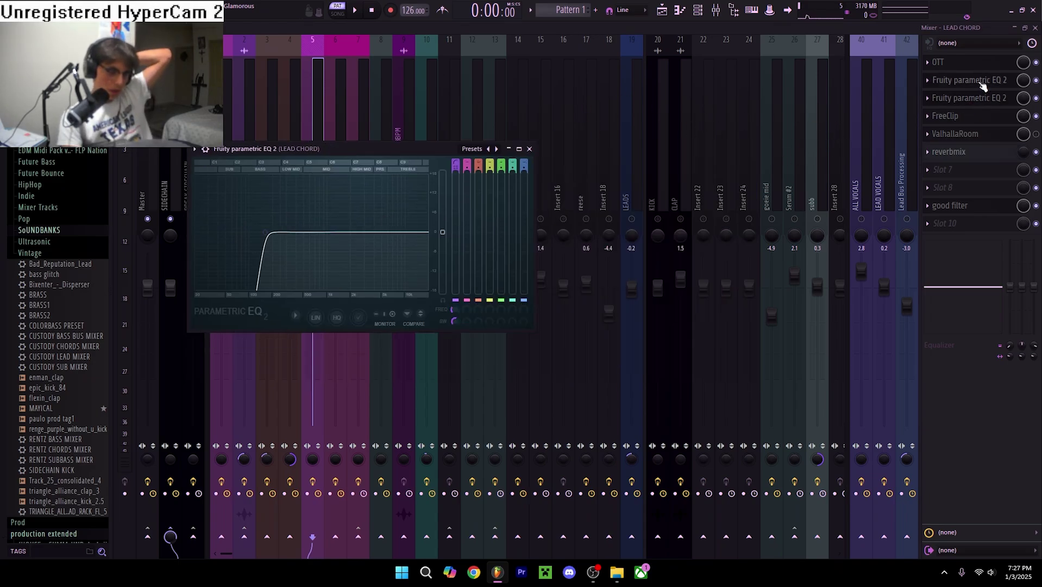
pyautogui.click(983, 86)
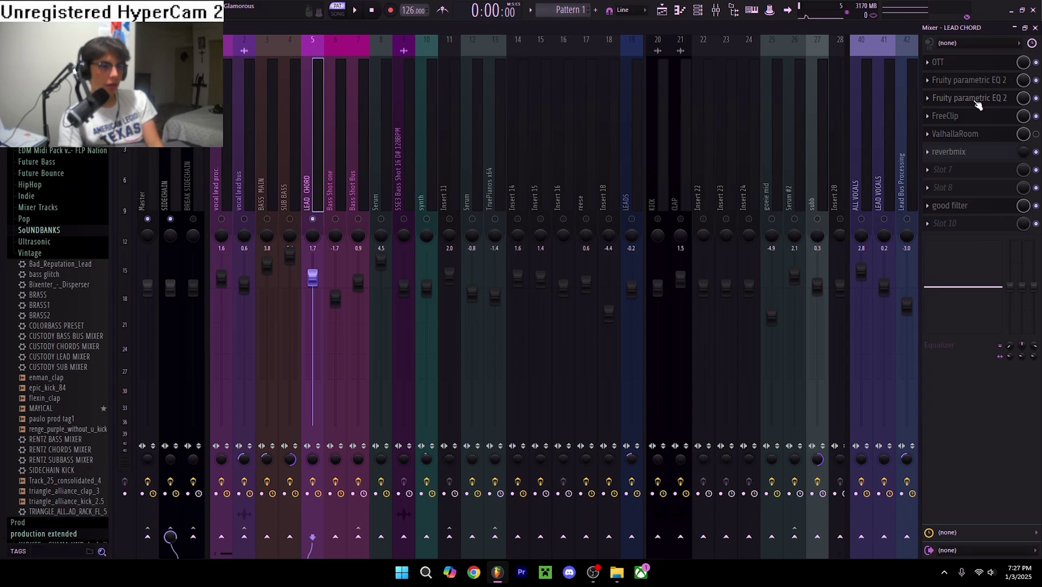
pyautogui.click(975, 101)
pyautogui.click(975, 102)
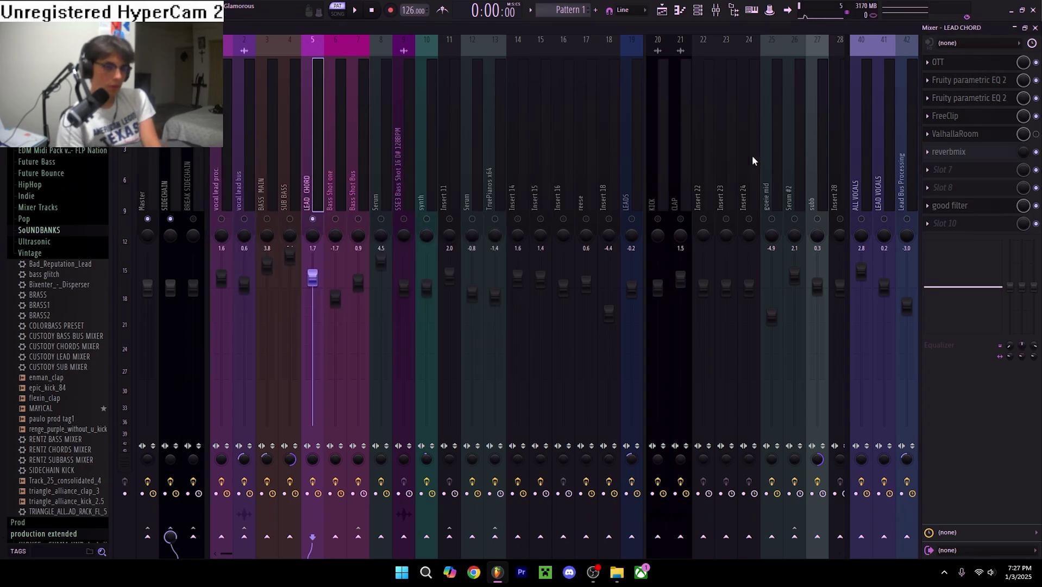
pyautogui.click(340, 142)
pyautogui.click(363, 145)
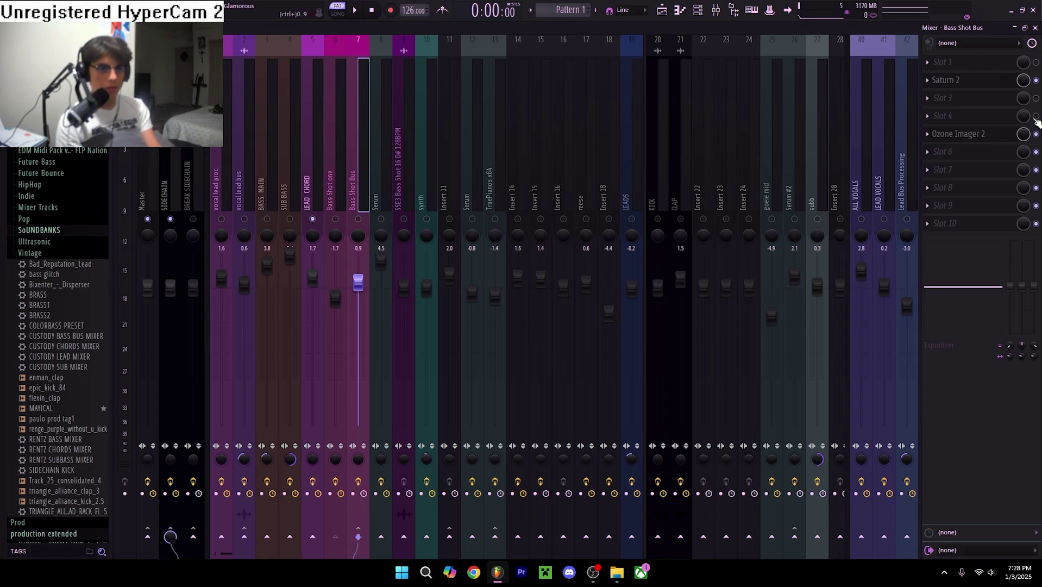
# Step: Solo playlist Track 10 and play its KSHMR bass clips from the first one, ending with the solo released
pyautogui.press('F5')
pyautogui.scroll(3, 597, 258)
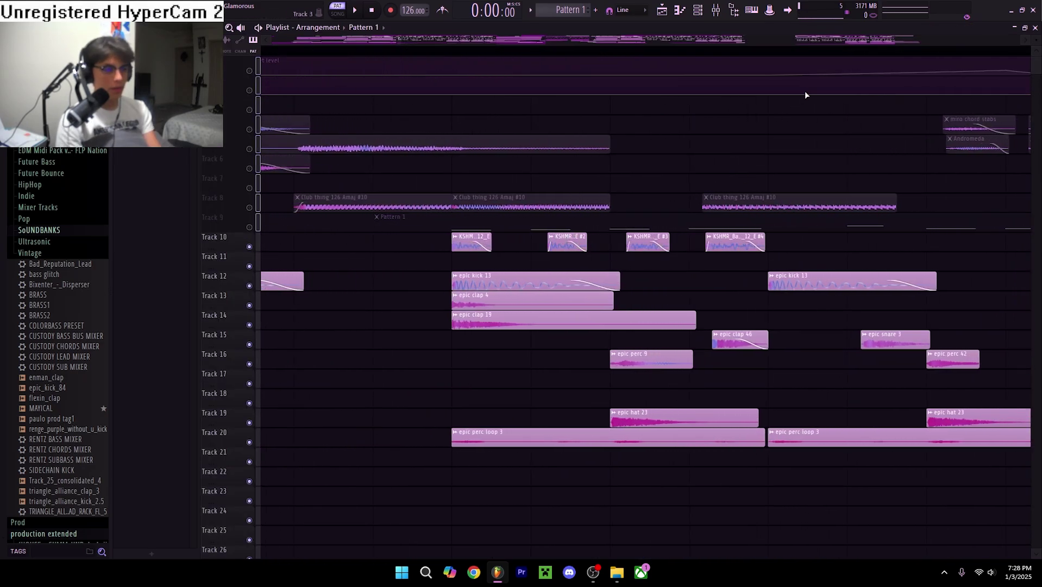
pyautogui.moveTo(774, 55); pyautogui.dragTo(452, 55)
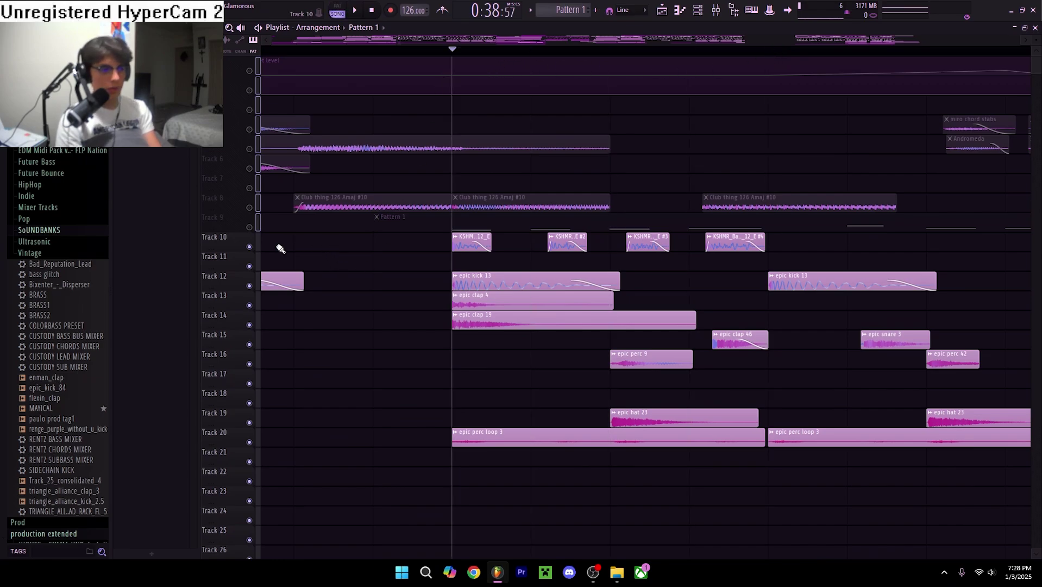
pyautogui.rightClick(250, 247)
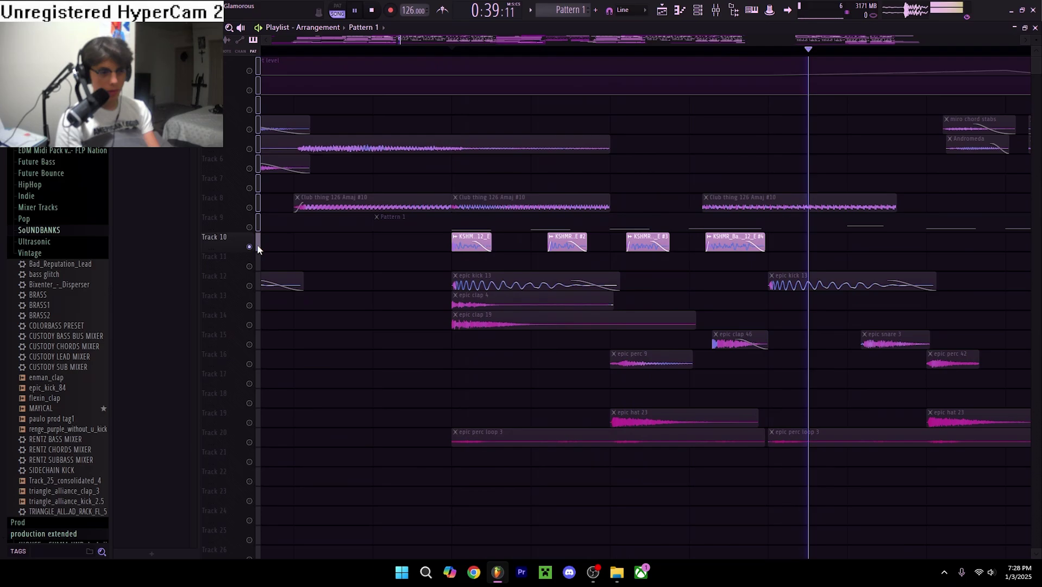
pyautogui.press('space')
pyautogui.rightClick(258, 245)
# Step: Examine the drum and percussion clips on tracks 11 to 26, from bar 21 through the section starting at bar 29
pyautogui.scroll(-4, 380, 247)
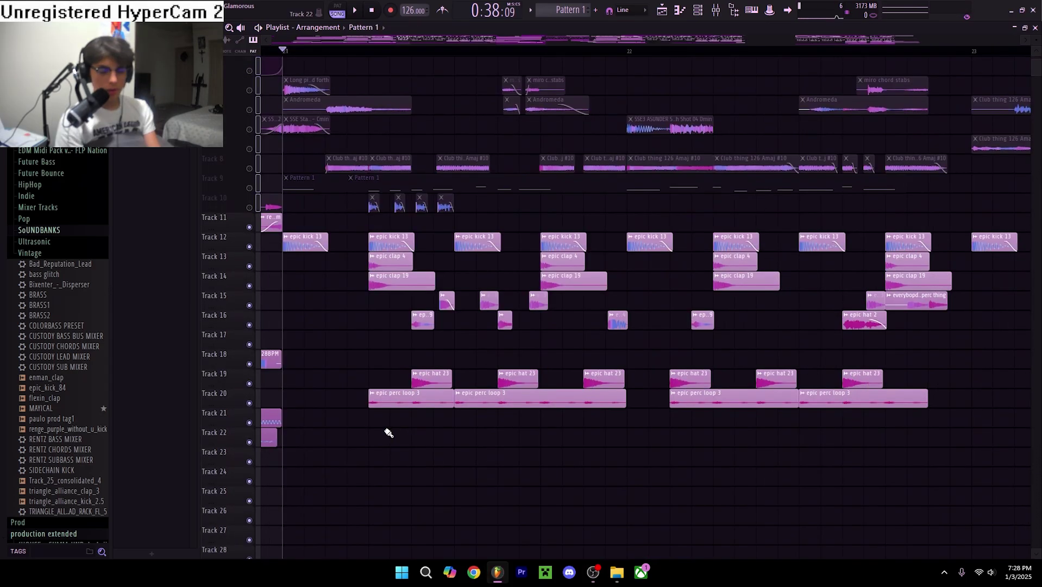
pyautogui.scroll(-1, 939, 219)
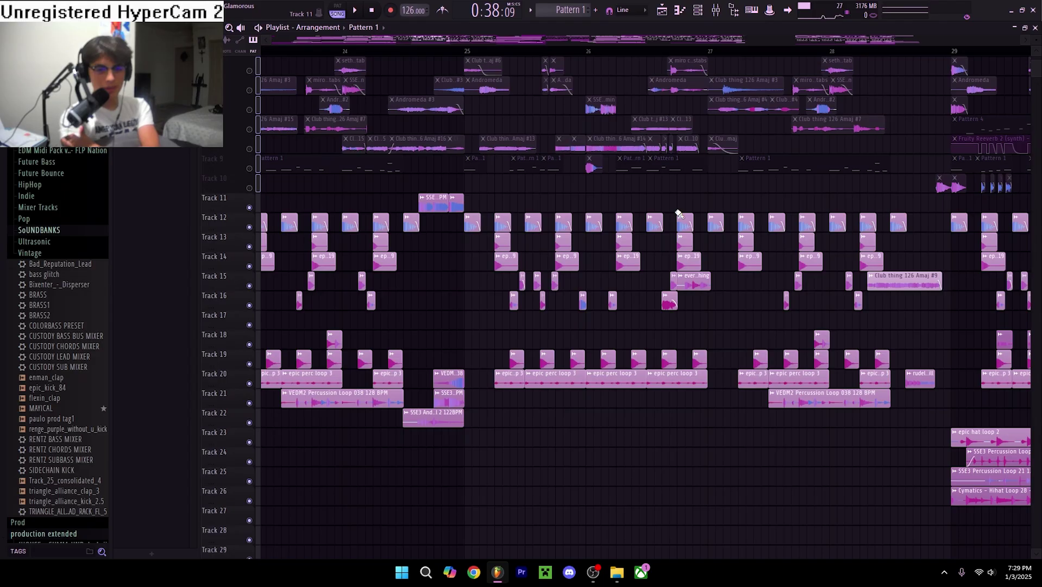
pyautogui.hscroll(5, 679, 213)
pyautogui.scroll(-1, 490, 395)
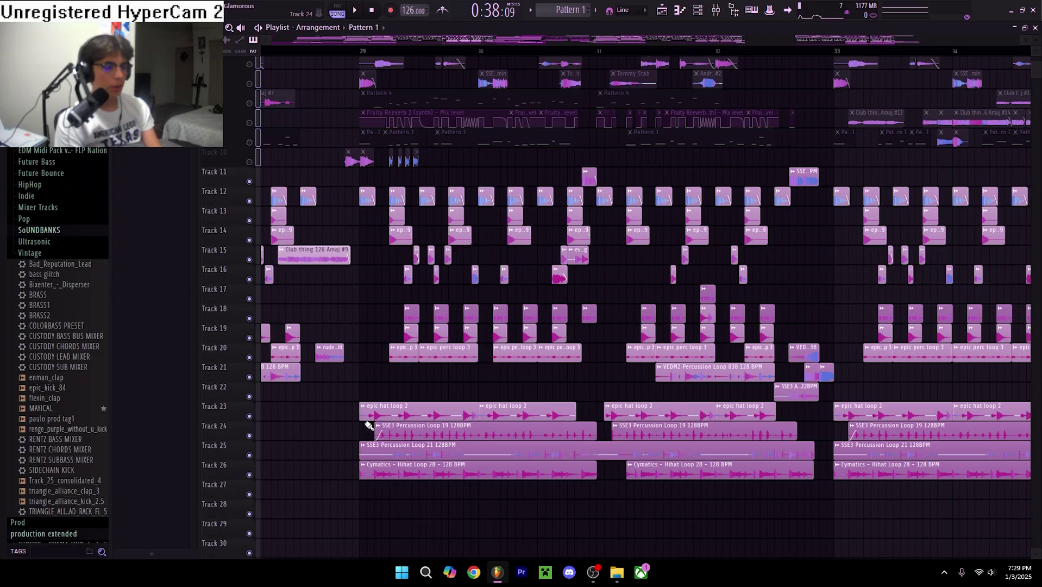
pyautogui.scroll(-3, 384, 476)
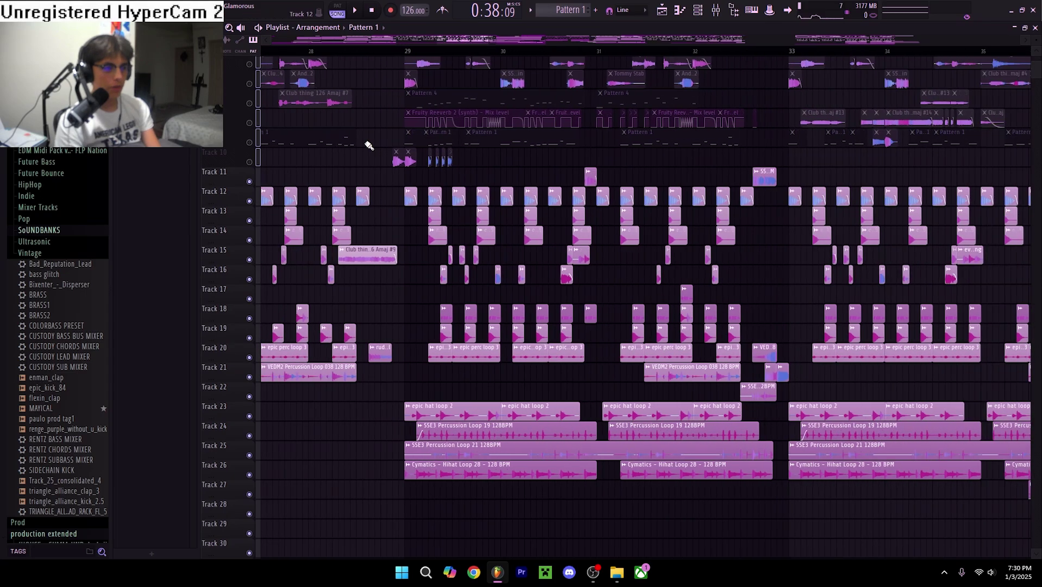
# Step: Inspect the Pattern 4 melody from the bar 29 section in the piano roll and return to the playlist
pyautogui.click(419, 59)
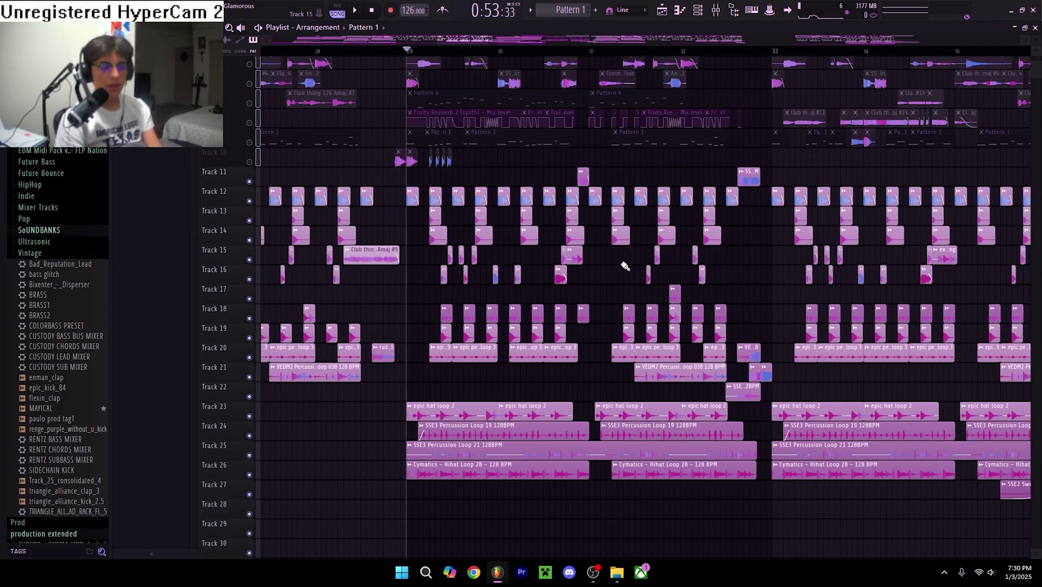
pyautogui.scroll(5, 624, 234)
pyautogui.doubleClick(639, 191)
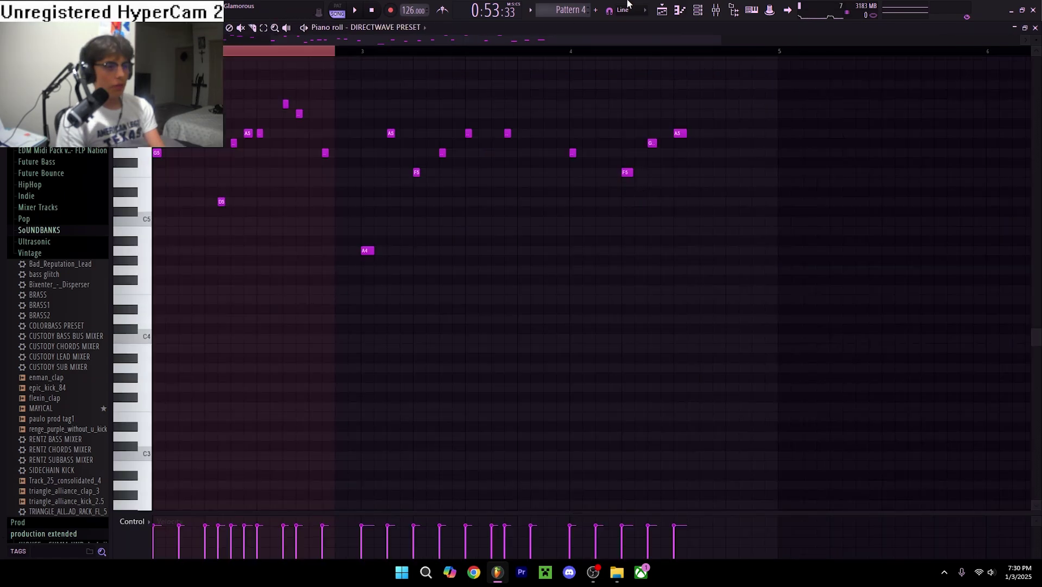
pyautogui.click(667, 12)
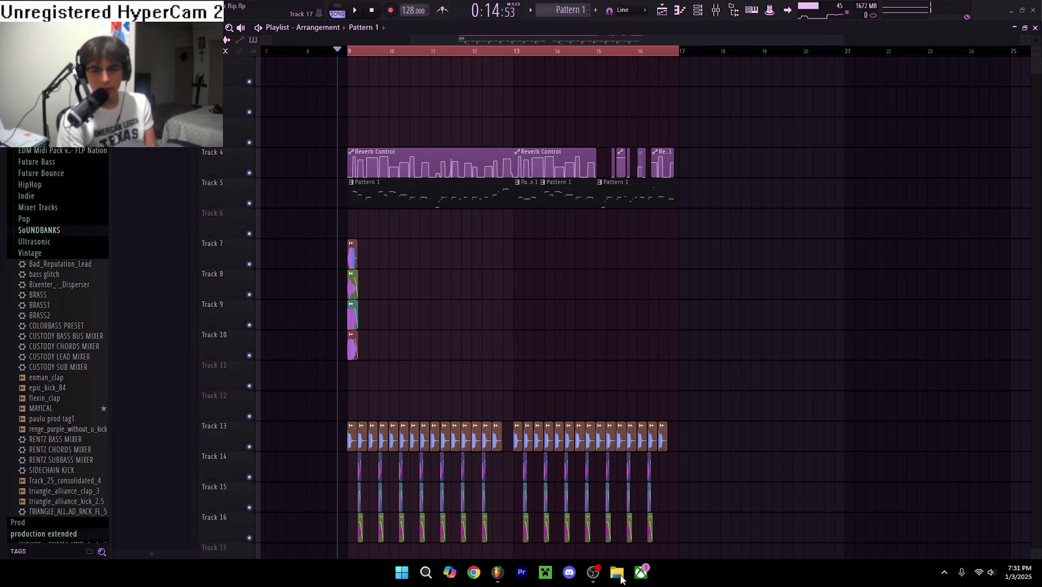
# Step: Bring up File Explorer from the 128 BPM project
pyautogui.click(618, 572)
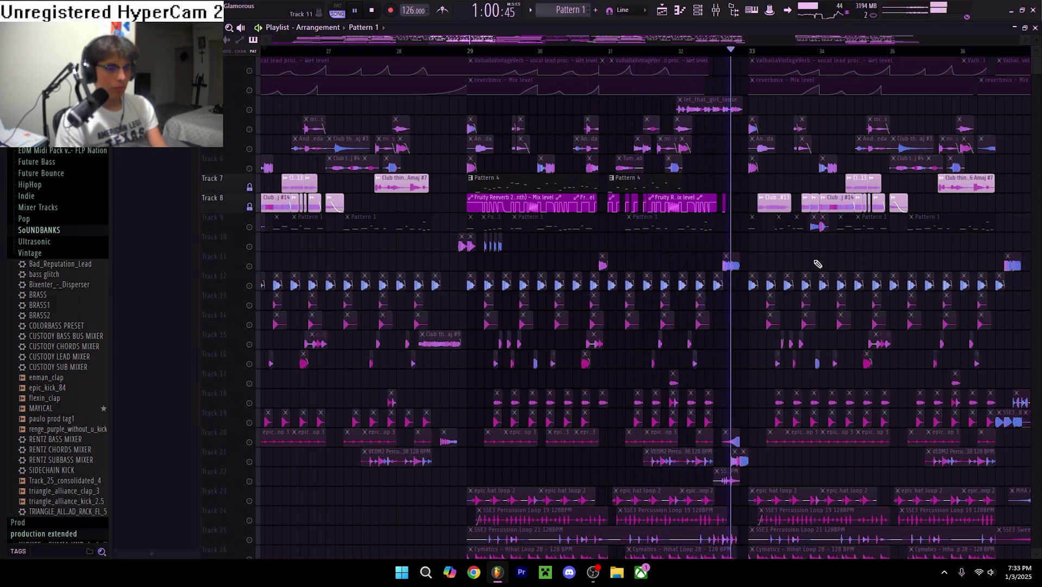
# Step: Stop the playback of soloed tracks 7 and 8, and audition Track 6 alone around bar 27
pyautogui.press('space')
pyautogui.rightClick(250, 207)
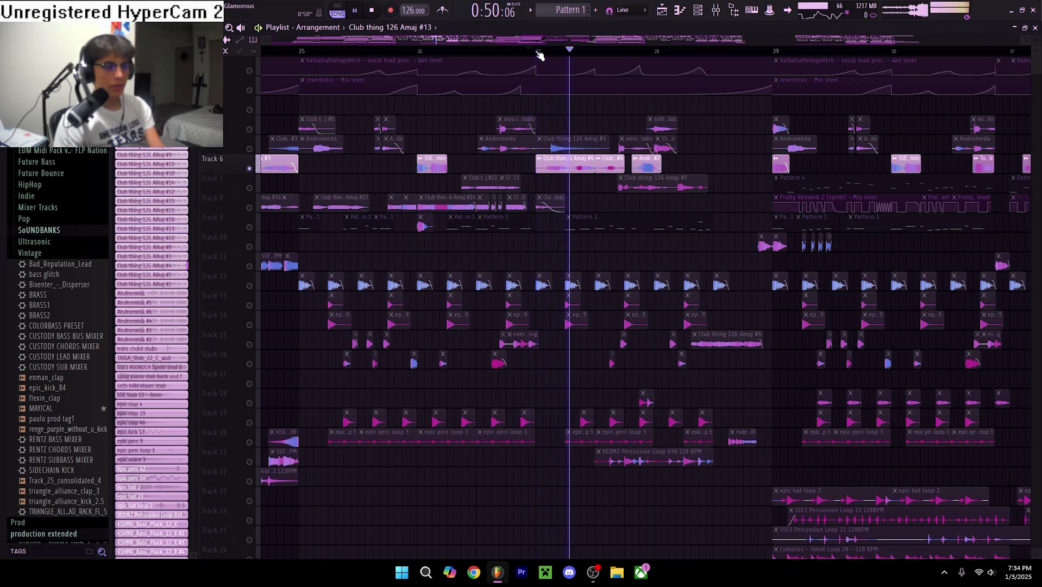
pyautogui.press('space')
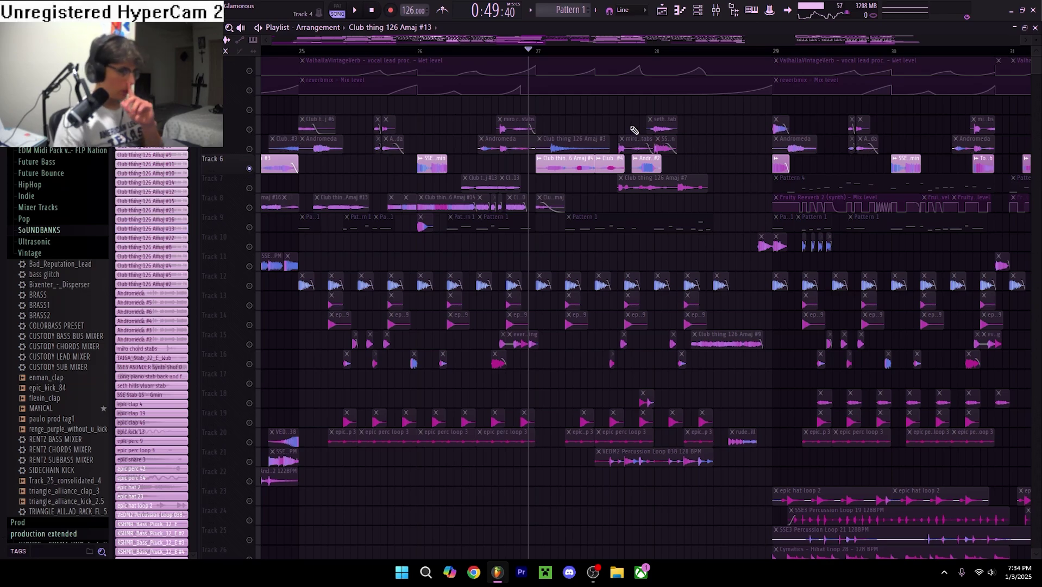
# Step: Solo playlist Track 7 and play its Club thing 126 Amaj #7 clip between bars 27 and 28, ending with the solo released
pyautogui.click(256, 191)
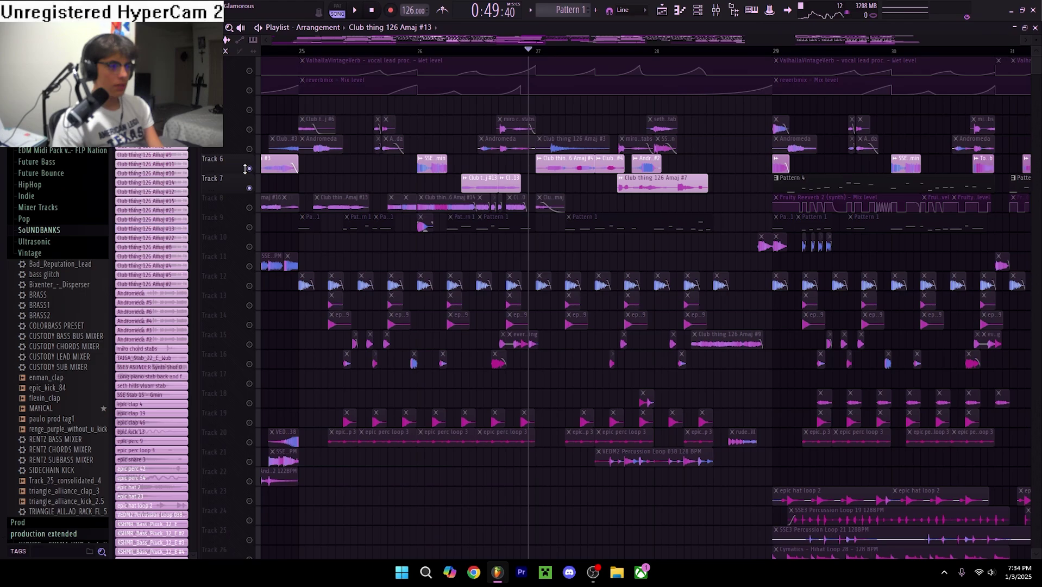
pyautogui.click(611, 50)
pyautogui.scroll(4, 625, 82)
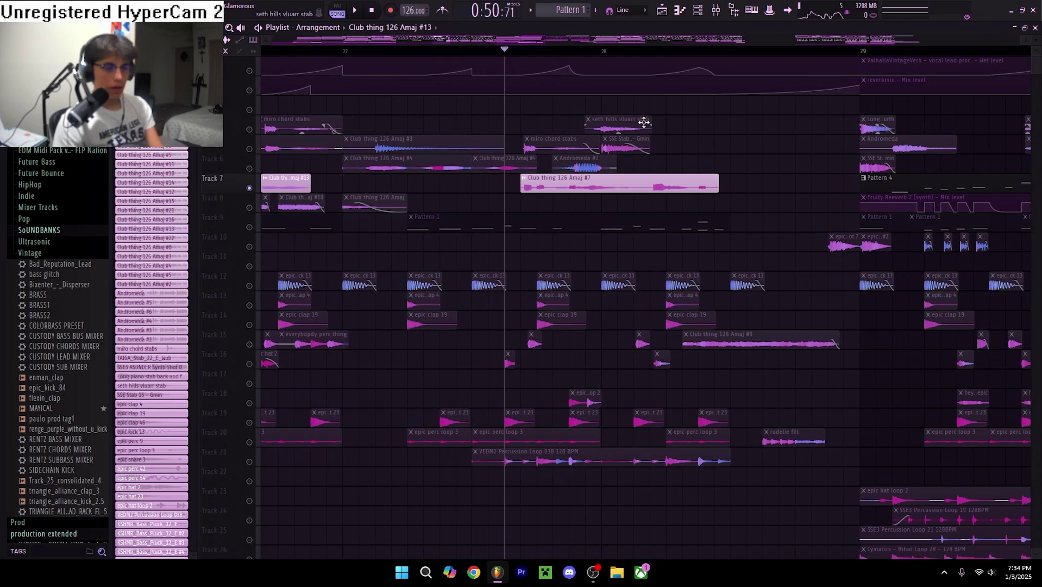
pyautogui.press('space')
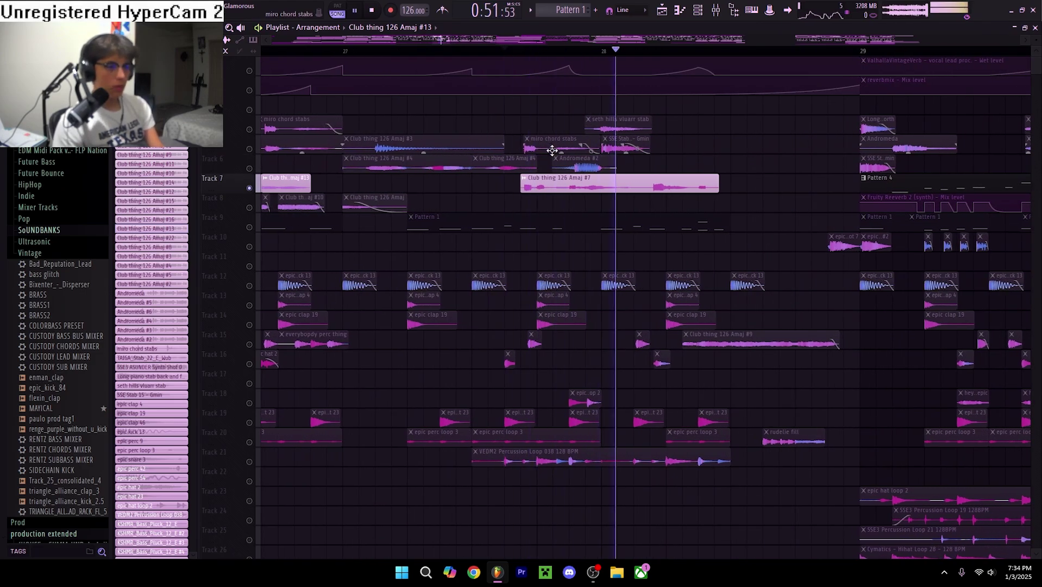
pyautogui.scroll(-4, 655, 191)
pyautogui.scroll(-1, 654, 191)
pyautogui.press('space')
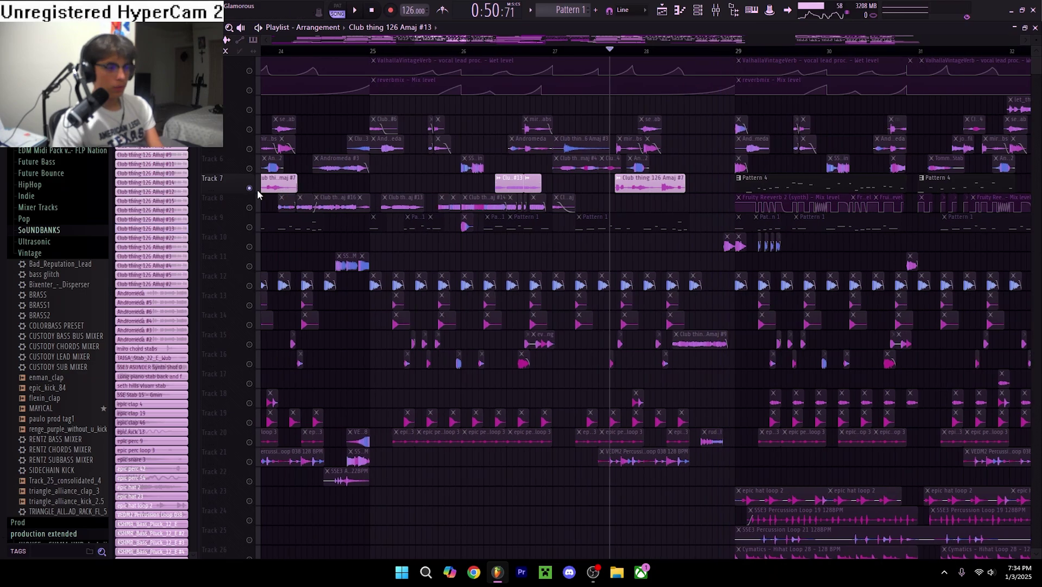
pyautogui.scroll(-4, 567, 241)
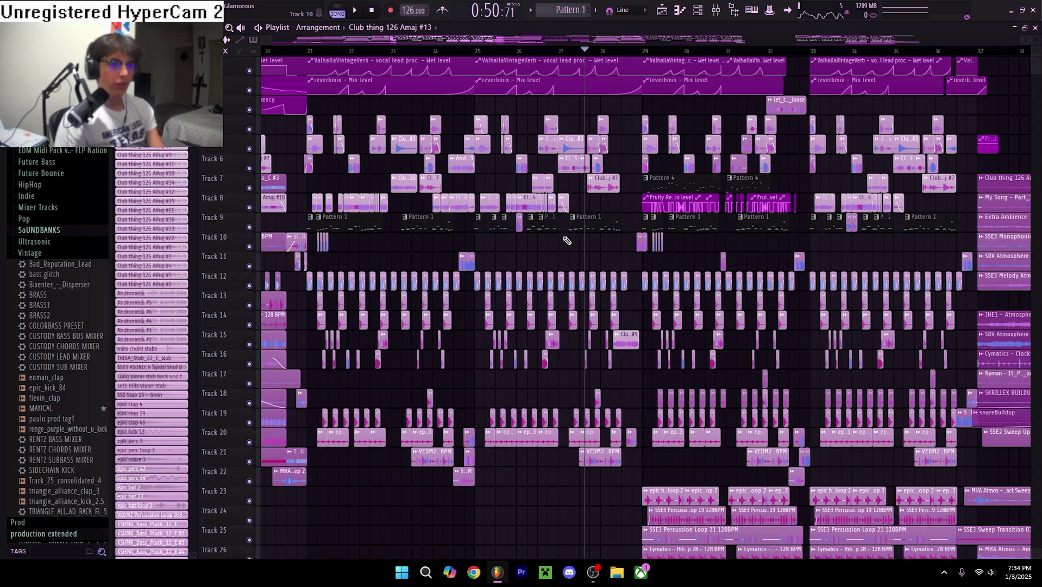
# Step: Leave Pattern 2's channel rack and piano roll and return to the intro section of the playlist
pyautogui.scroll(-3, 686, 348)
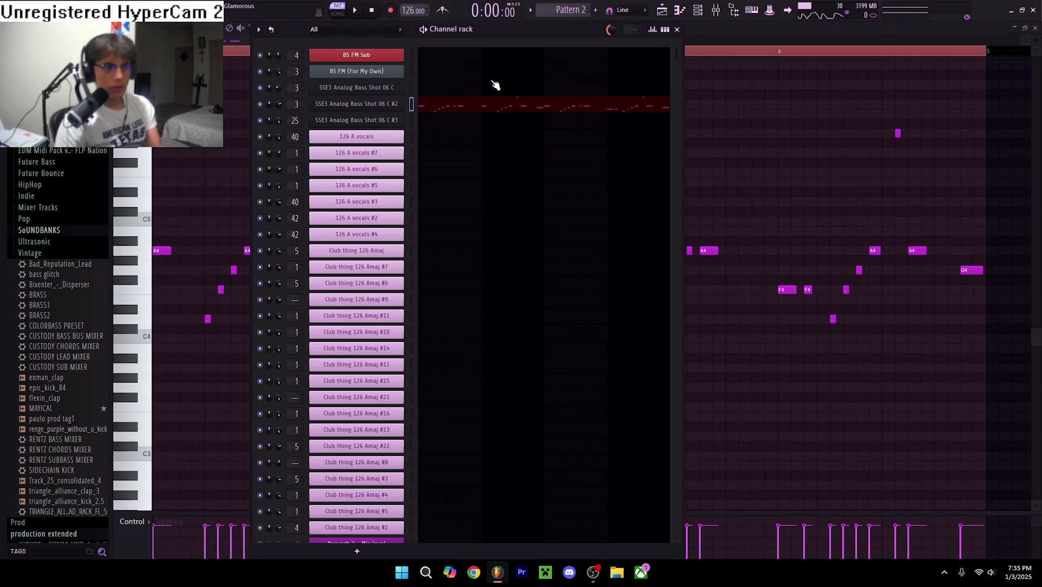
pyautogui.click(677, 29)
pyautogui.click(674, 13)
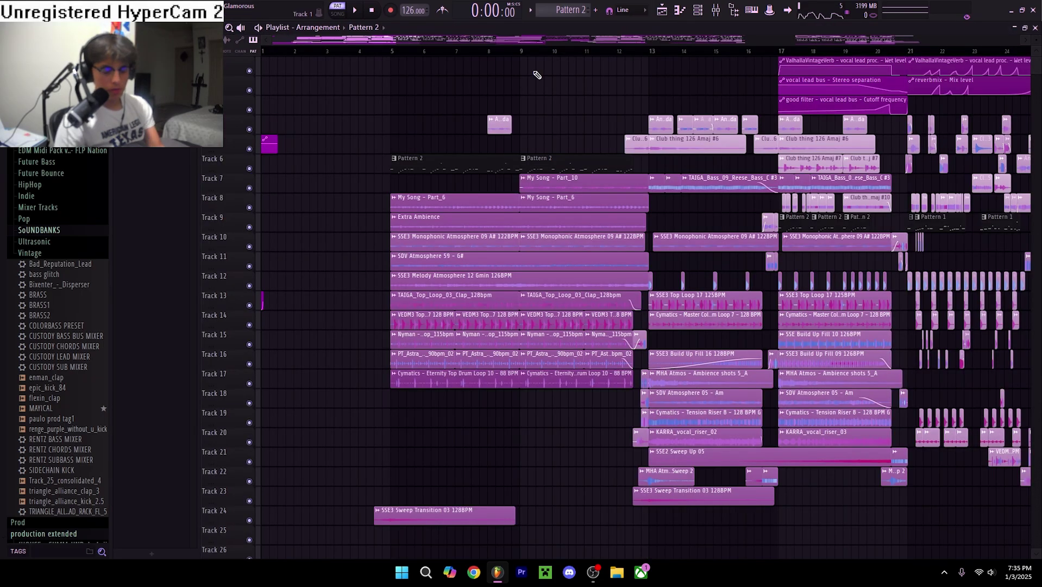
# Step: Play the soloed My Song - Part_6 clip on Track 8 from bar 5, ending with all tracks audible
pyautogui.click(397, 52)
pyautogui.press('space')
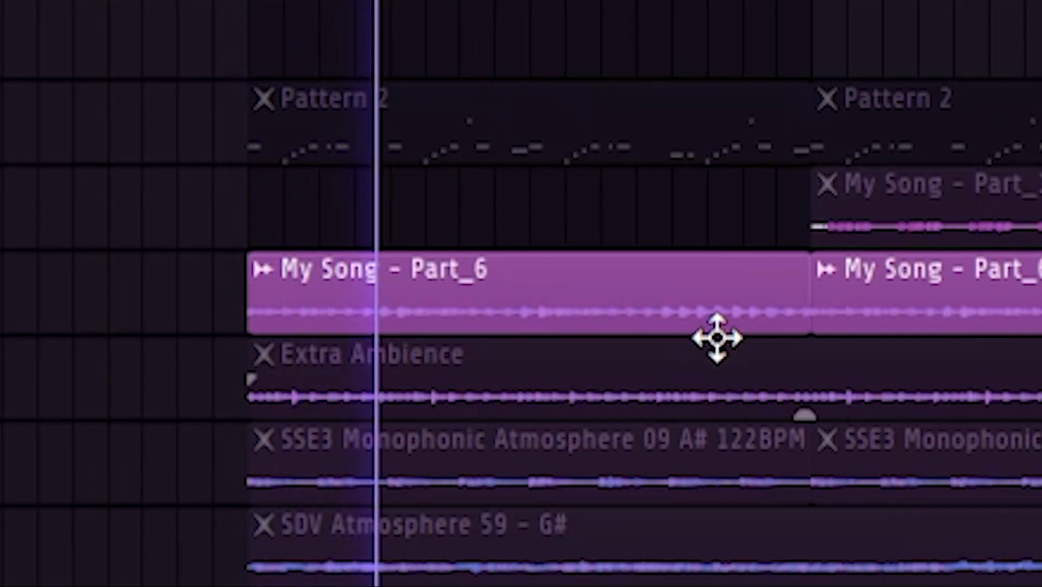
pyautogui.press('space')
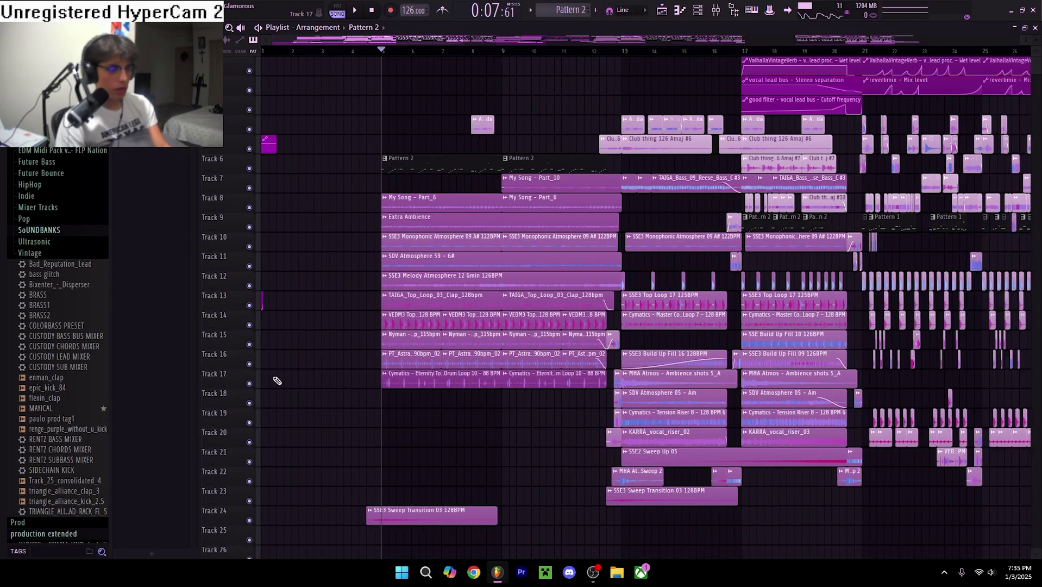
# Step: Show the clip picker and audition the intro's drum and percussion loops on tracks 13 to 17 in solo
pyautogui.scroll(-3, 277, 380)
pyautogui.hotkey('alt', 'p')
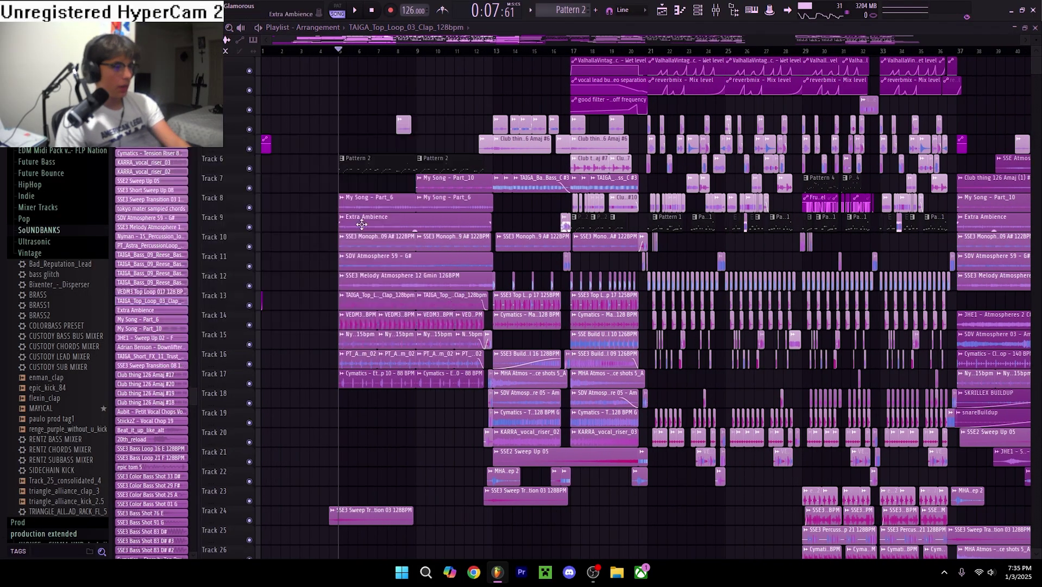
pyautogui.scroll(3, 304, 323)
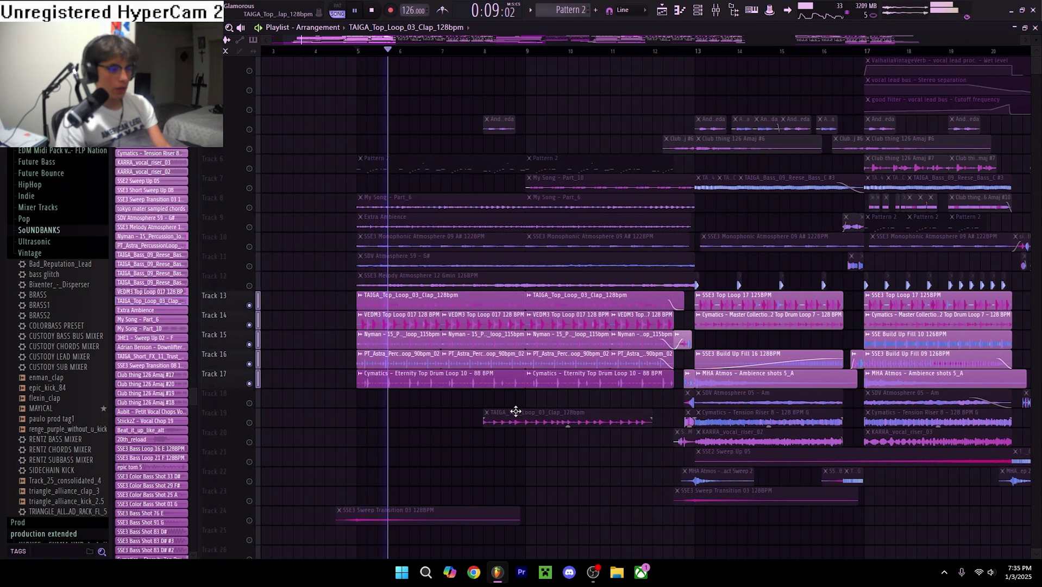
pyautogui.click(268, 379)
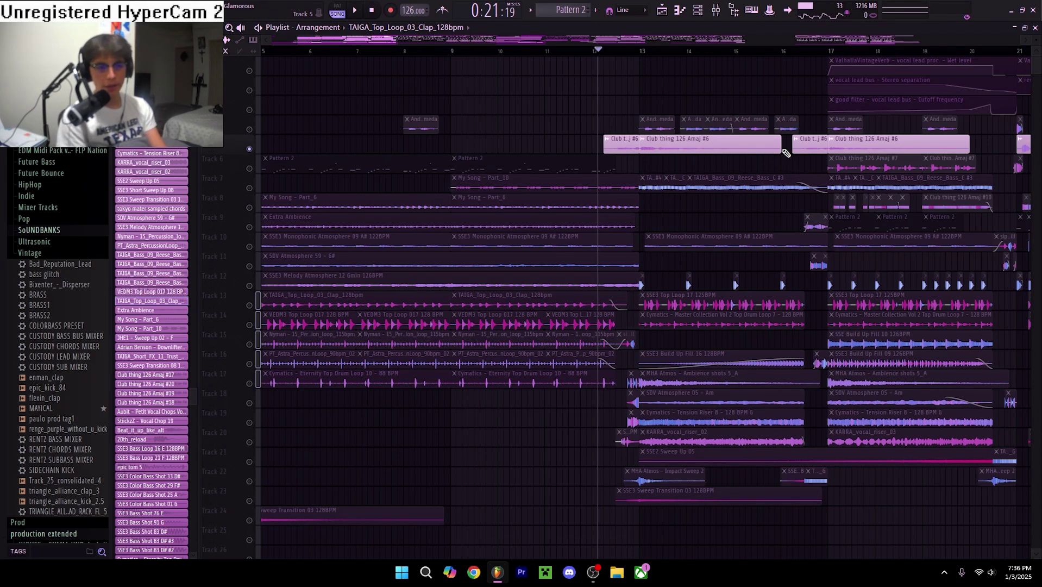
# Step: Play the soloed Club thing 126 Amaj #6 clips from about bar 12, and check the TAIGA_Bass_09_Reese_Bass_C #4 clip settings
pyautogui.press('space')
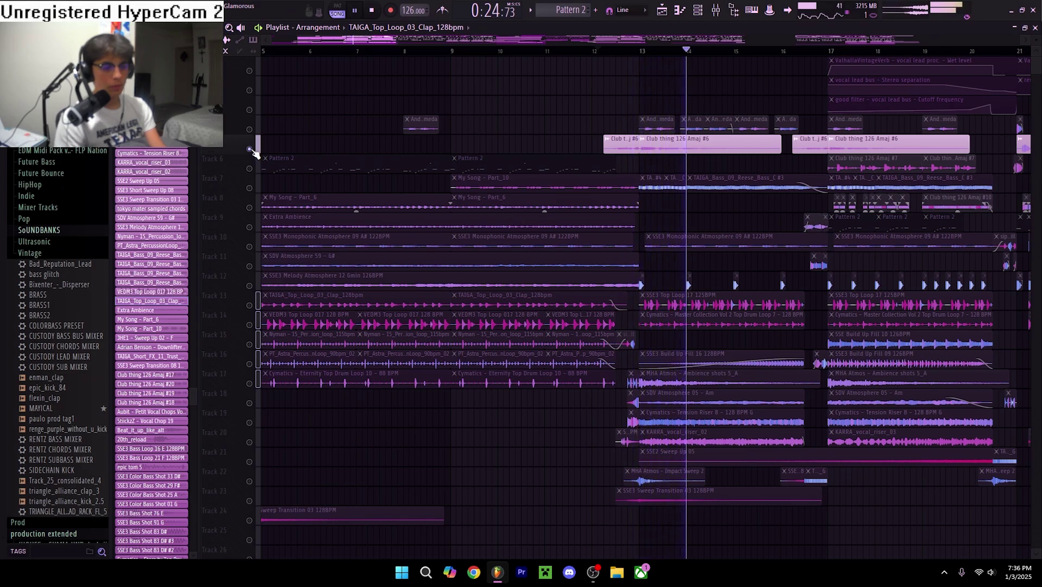
pyautogui.press('space')
pyautogui.doubleClick(492, 187)
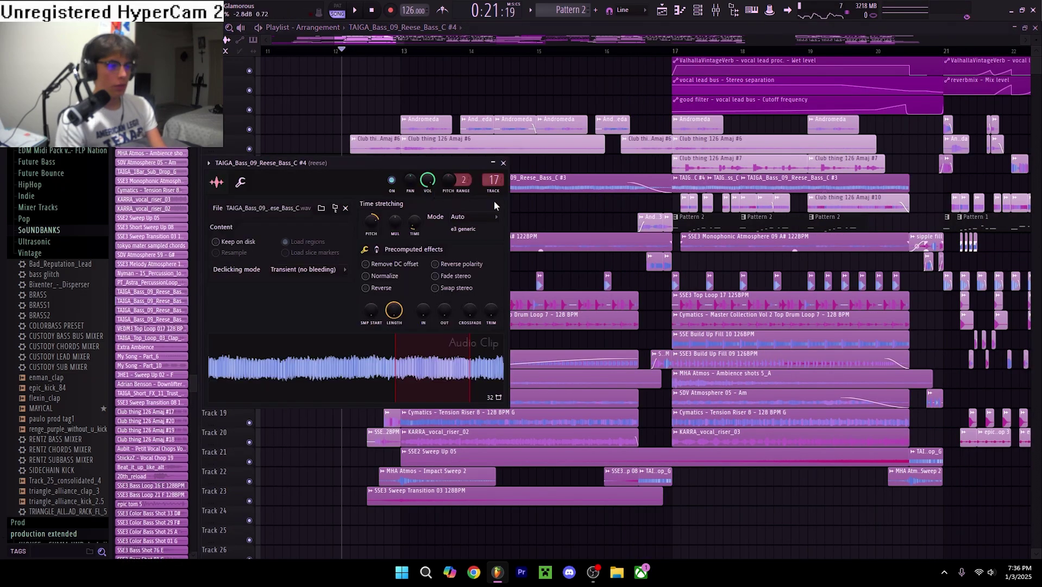
pyautogui.click(503, 163)
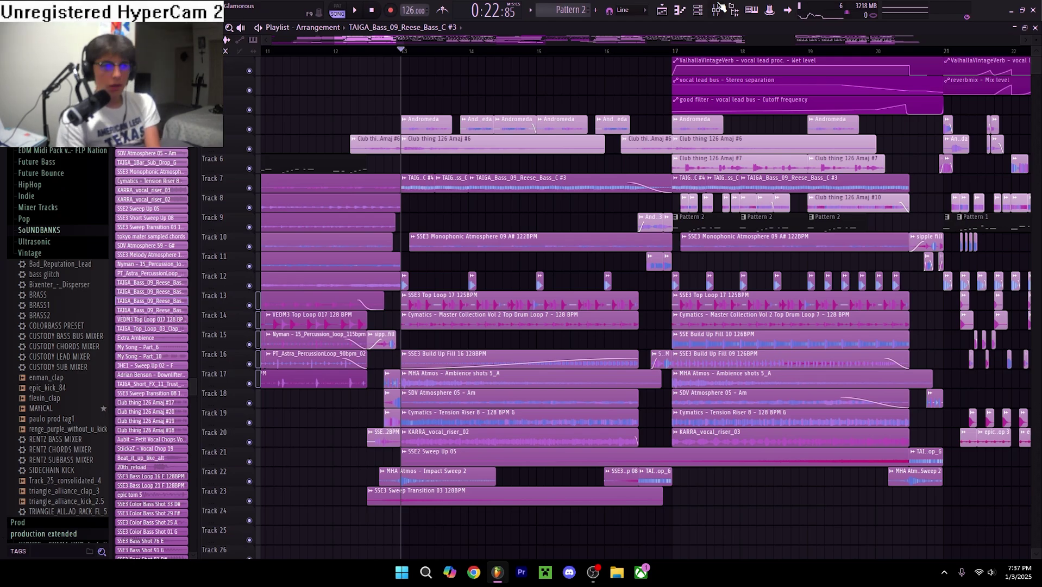
# Step: Examine the FabFilter Pro-Q 3 and FabFilter Saturn 2 settings on the reese mixer track
pyautogui.click(717, 7)
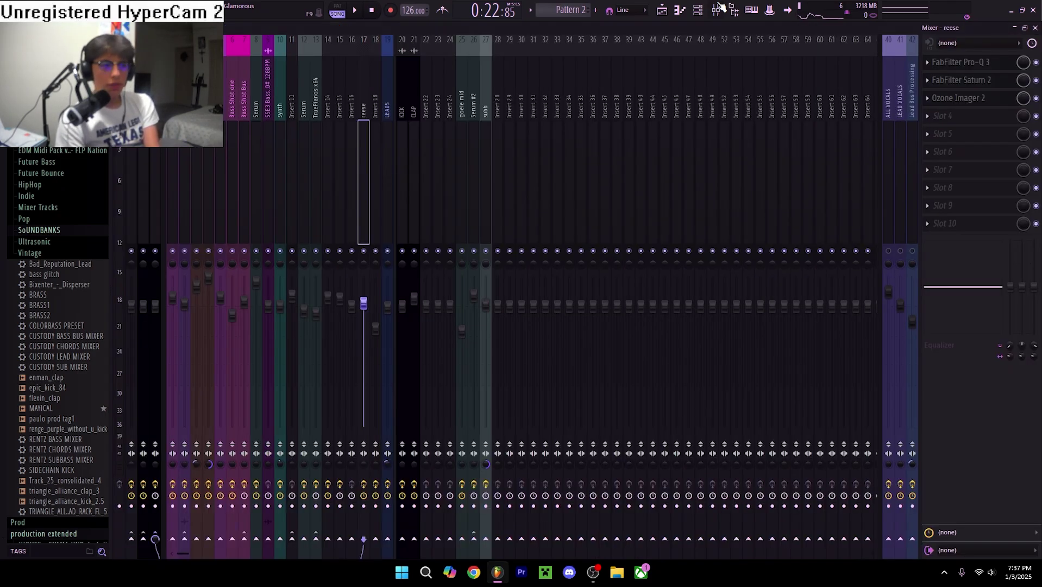
pyautogui.click(972, 63)
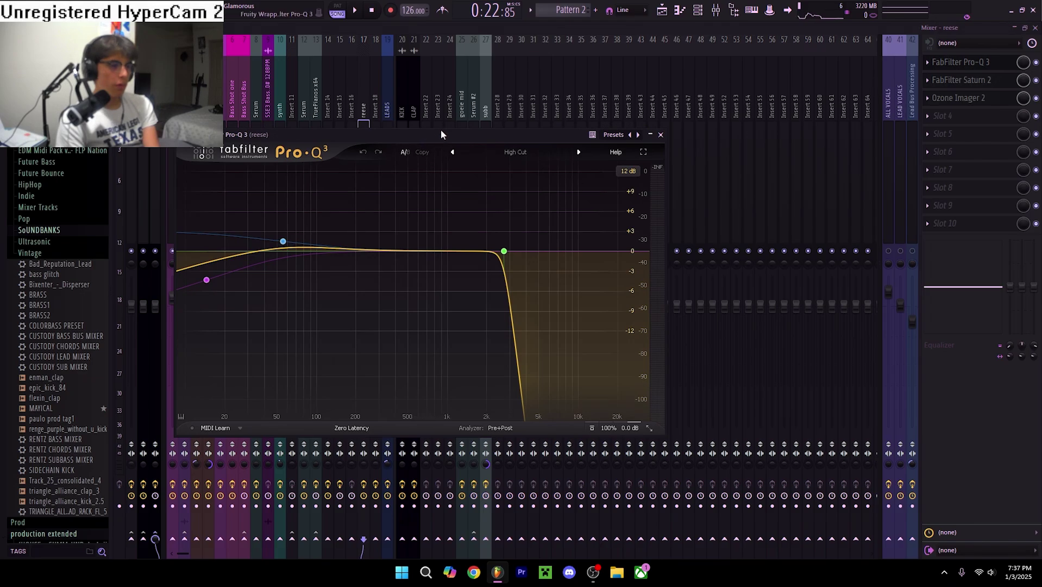
pyautogui.moveTo(441, 134); pyautogui.dragTo(480, 135)
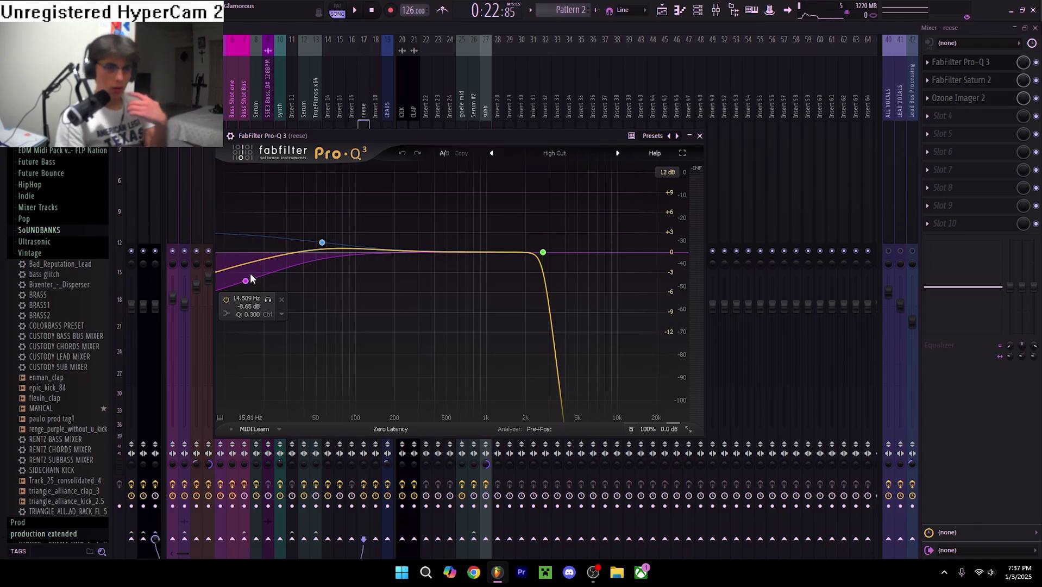
pyautogui.click(699, 135)
pyautogui.click(970, 80)
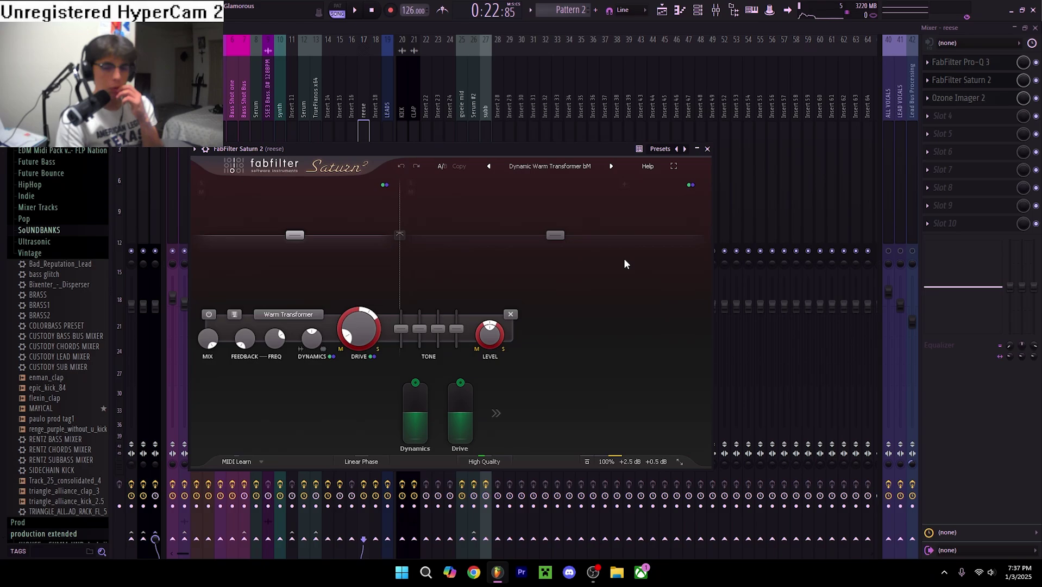
pyautogui.click(706, 148)
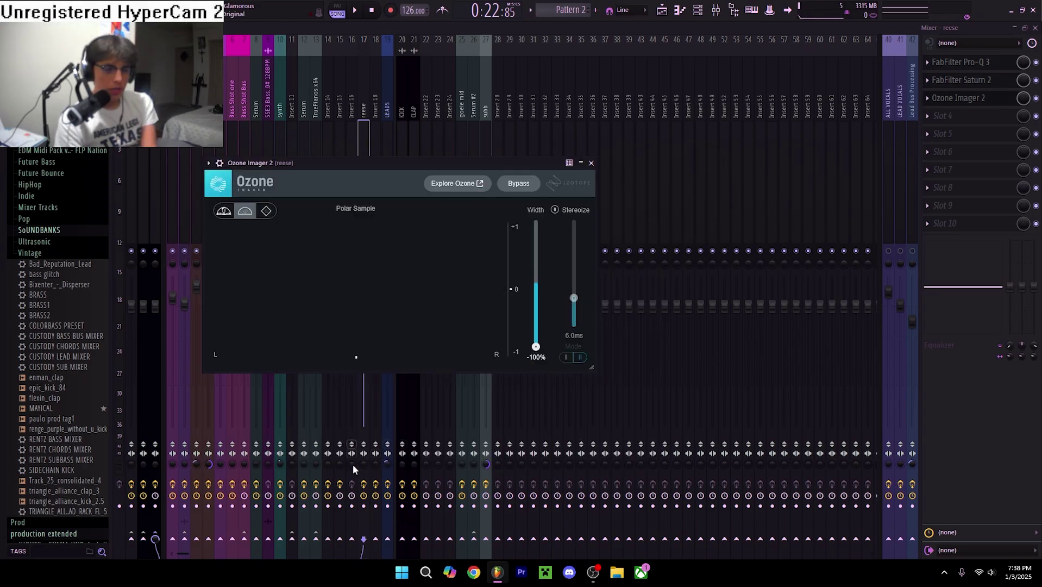
# Step: Try the reese mixer track's stereo separation, compare it with the Ozone Imager 2 width, and return to the playlist
pyautogui.moveTo(364, 462); pyautogui.dragTo(364, 460)
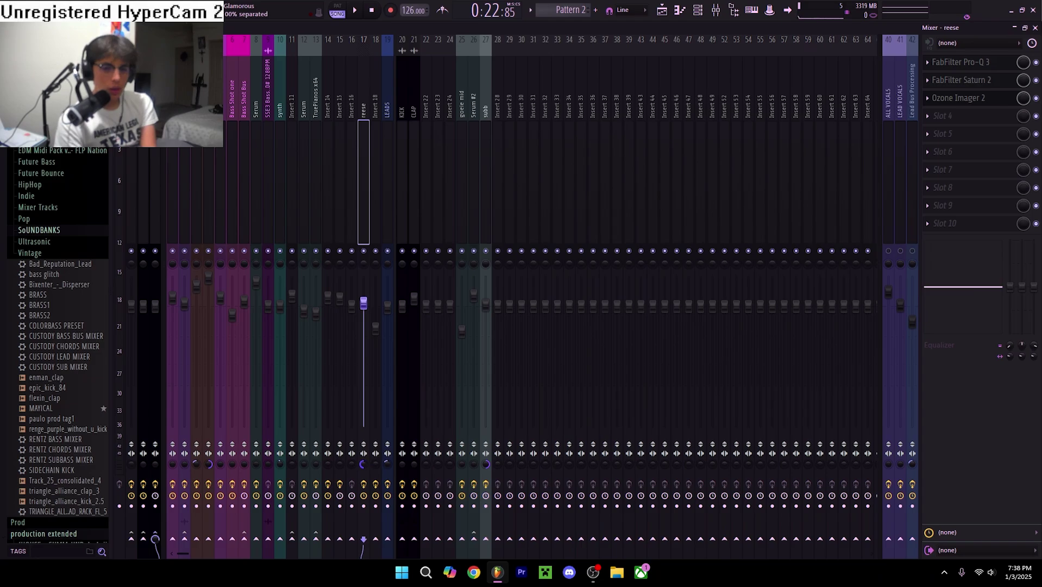
pyautogui.click(959, 99)
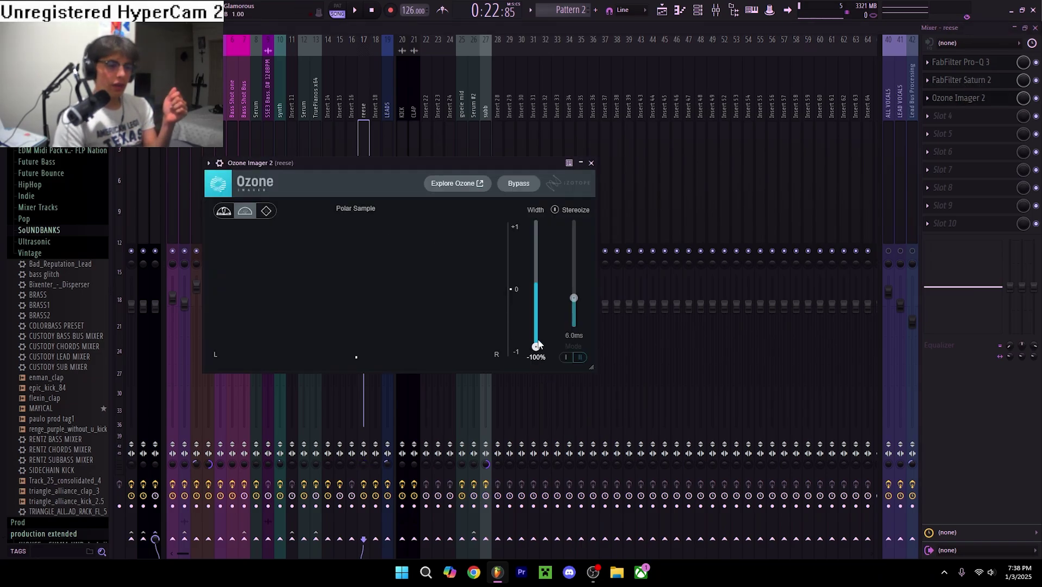
pyautogui.moveTo(538, 341); pyautogui.dragTo(528, 314)
pyautogui.press('F5')
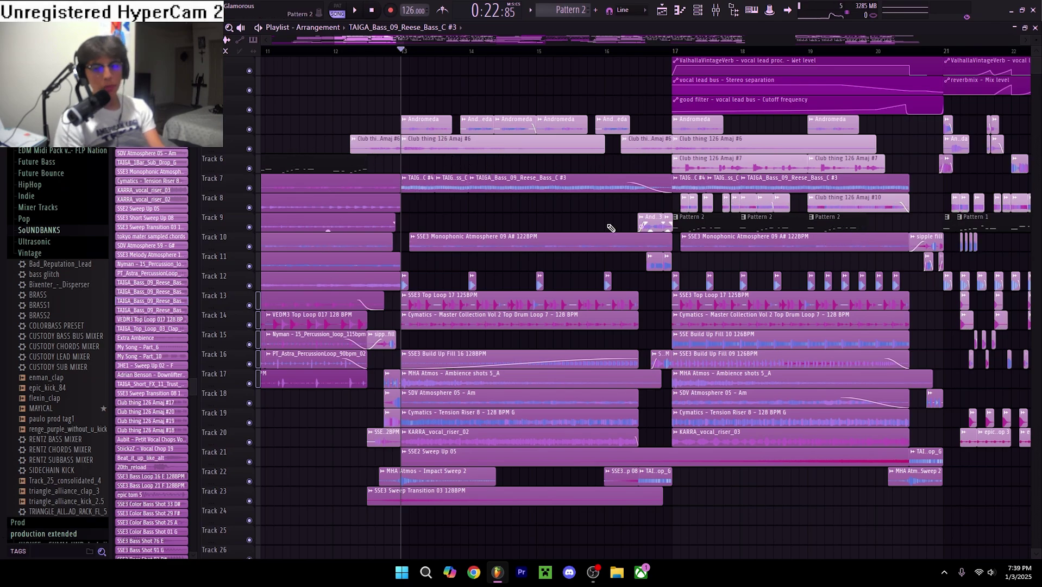
# Step: Play the build-up from bar 13, and toggle solo on the Track 7 reese bass and the Track 13 top loop
pyautogui.press('space')
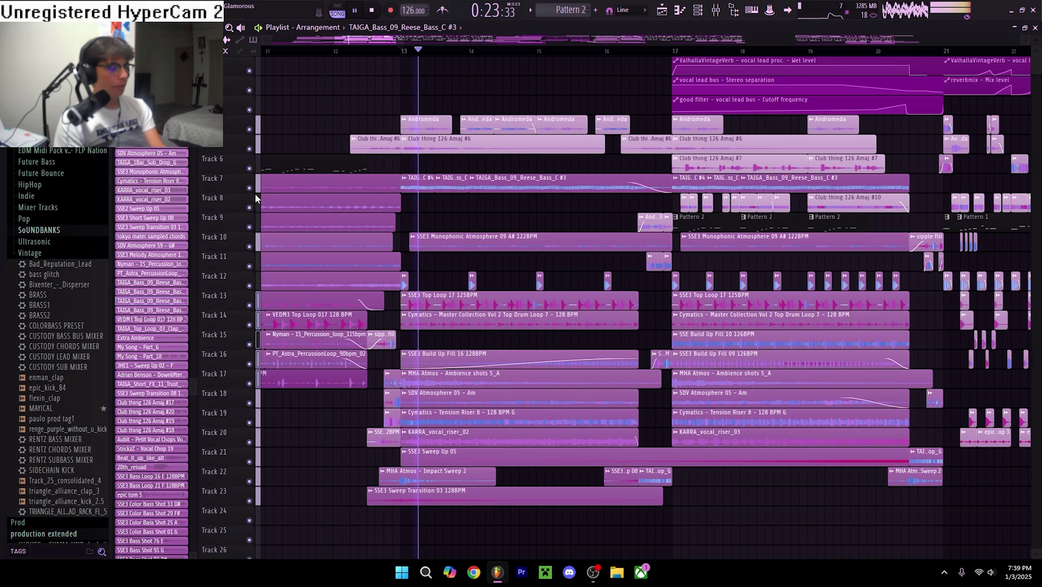
pyautogui.rightClick(251, 188)
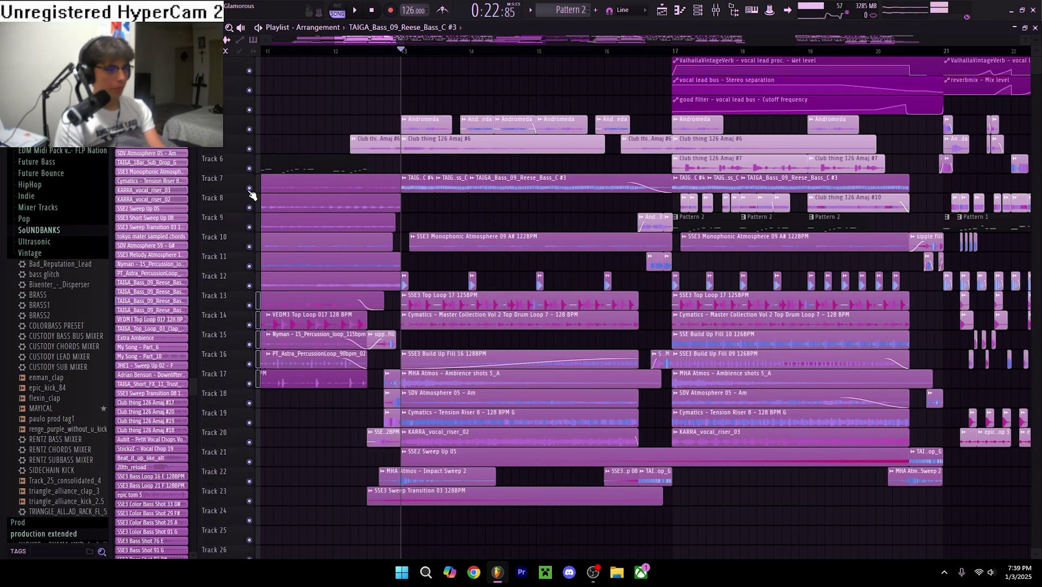
pyautogui.rightClick(249, 305)
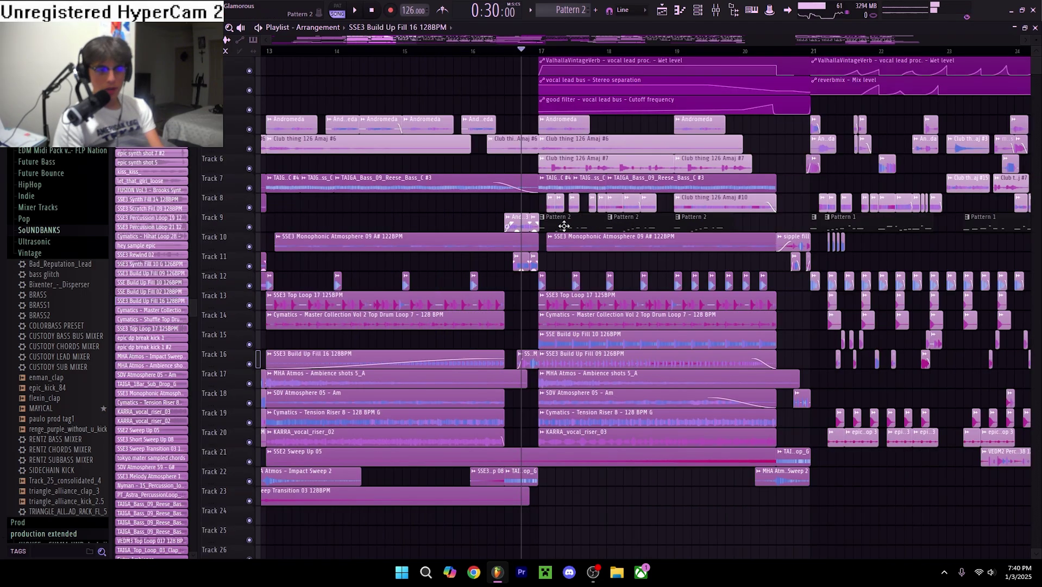
# Step: Examine the soloed Track 8 vocal chops together with the vocal automation clips between bars 17 and 21
pyautogui.click(255, 226)
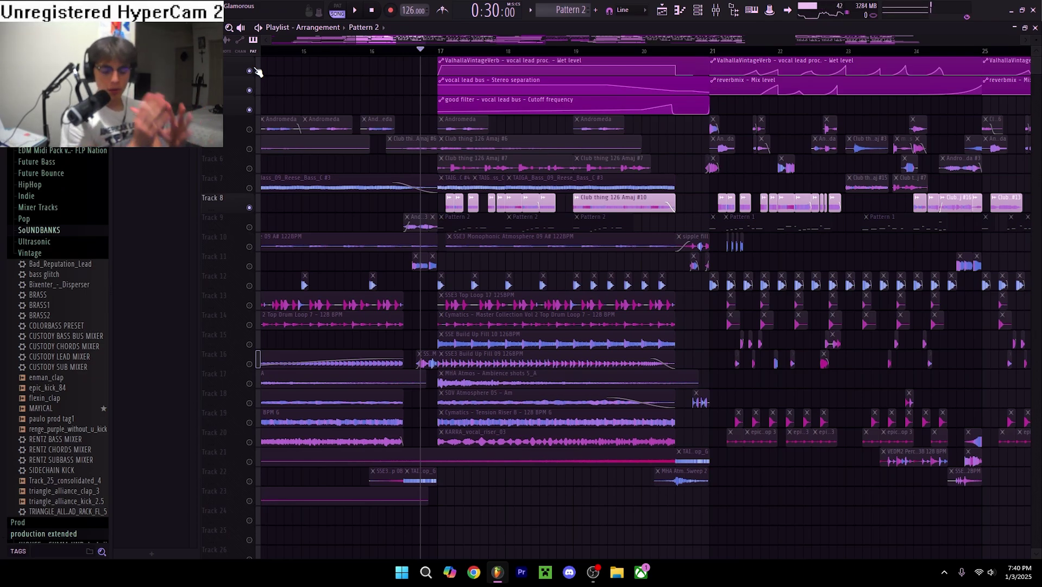
pyautogui.scroll(3, 507, 284)
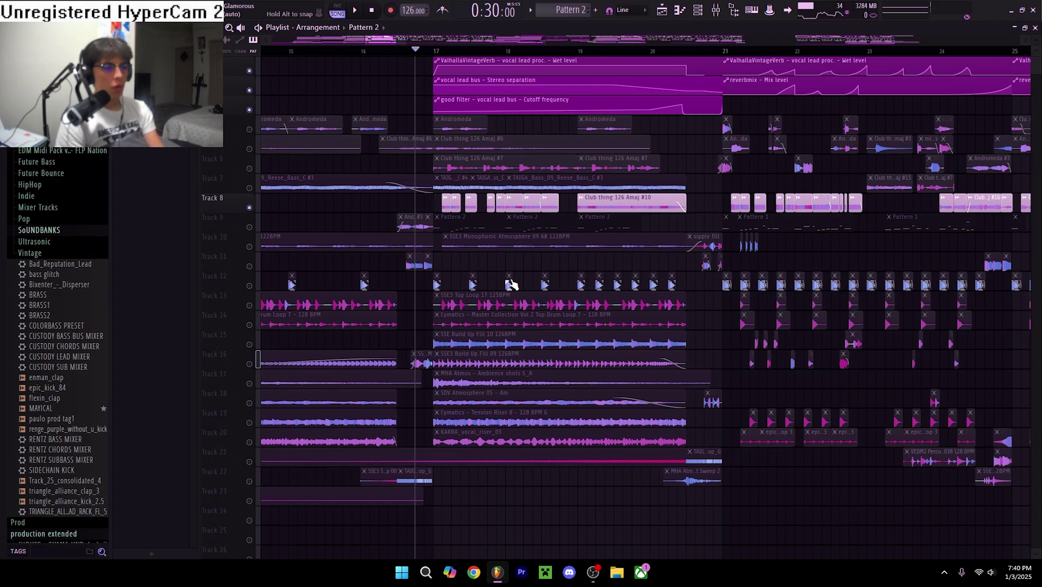
pyautogui.hscroll(2, 391, 43)
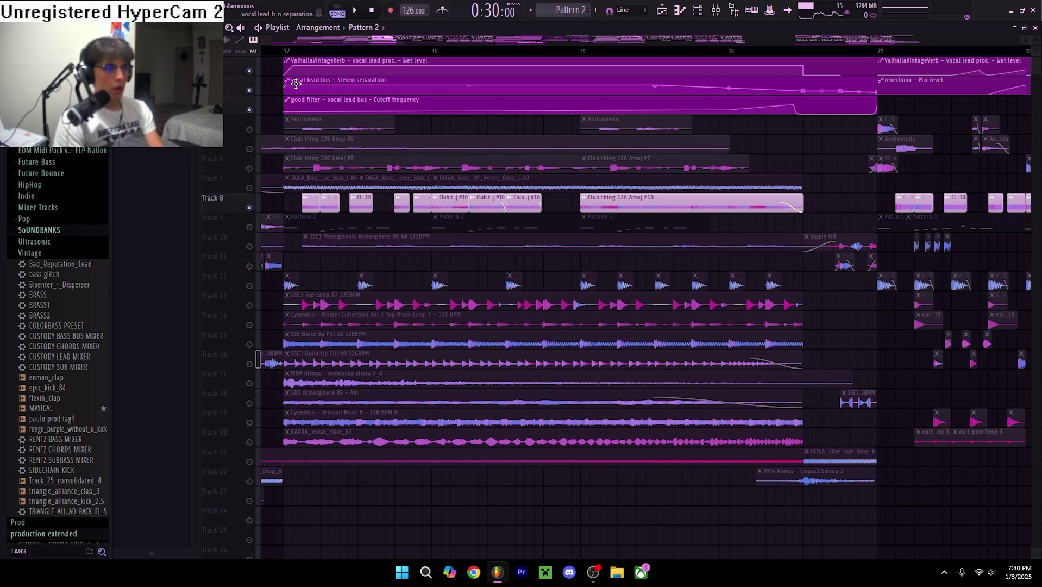
# Step: Check the mixer briefly, return to the playlist and play the soloed Track 8 vocal chops from bar 17
pyautogui.click(717, 11)
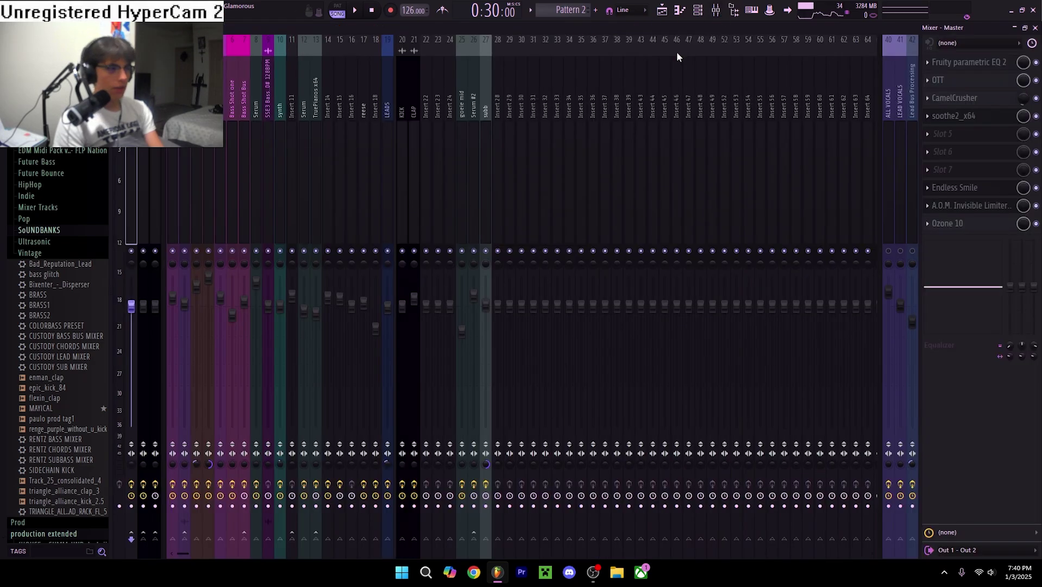
pyautogui.click(661, 10)
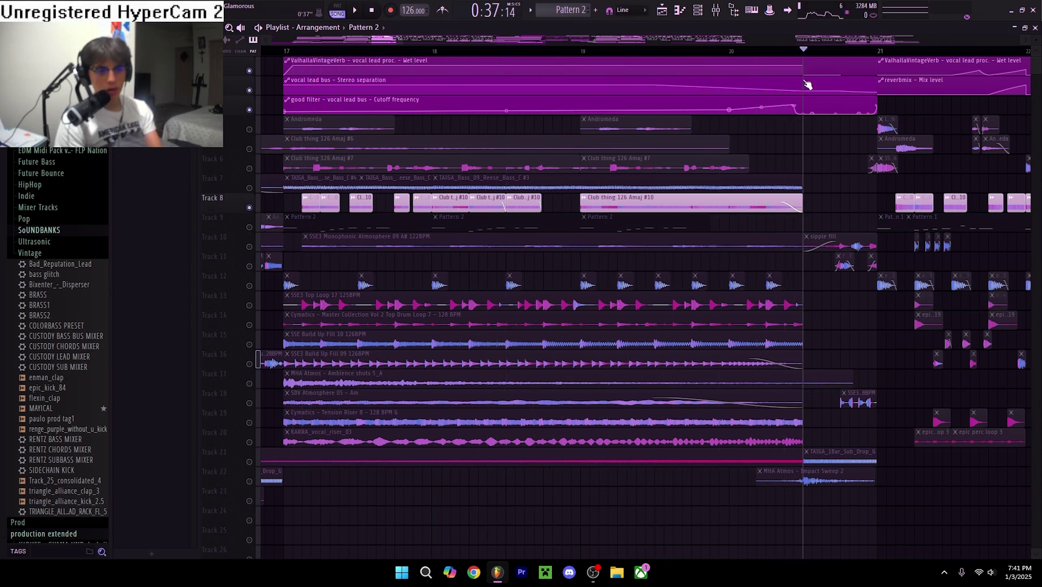
pyautogui.press('space')
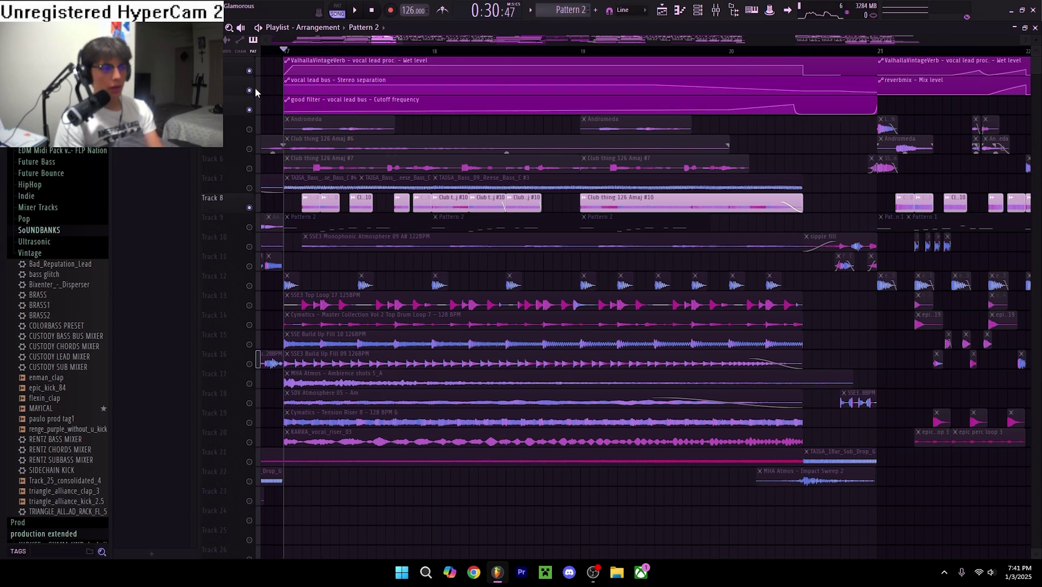
# Step: Compare the build-up from bar 17 with the vocal lead bus stereo separation automation muted and active, unsoloing Track 8 during playback
pyautogui.click(250, 90)
pyautogui.press('space')
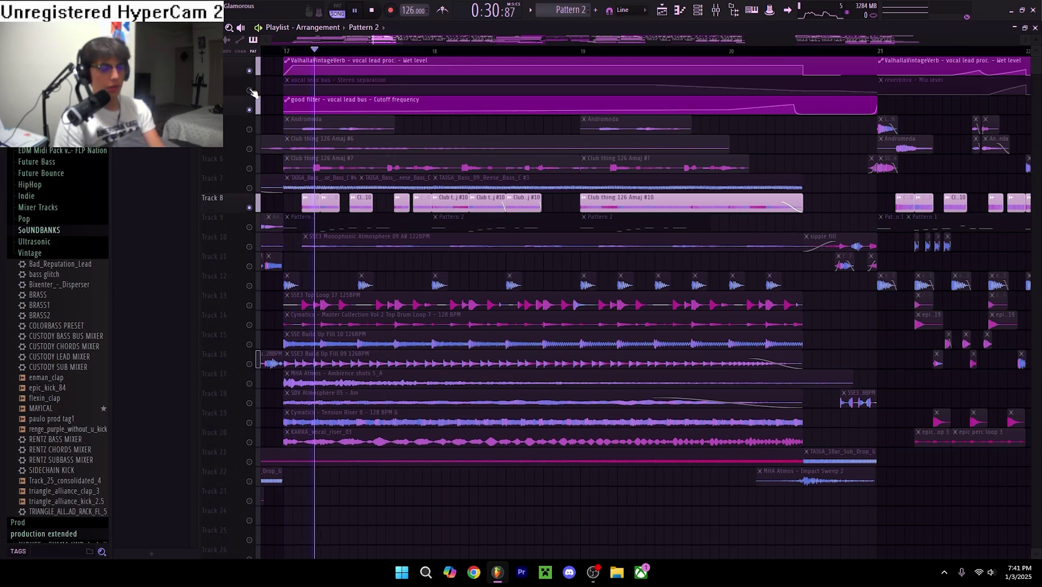
pyautogui.keyDown('ctrl'); pyautogui.click(250, 90); pyautogui.keyUp('ctrl')
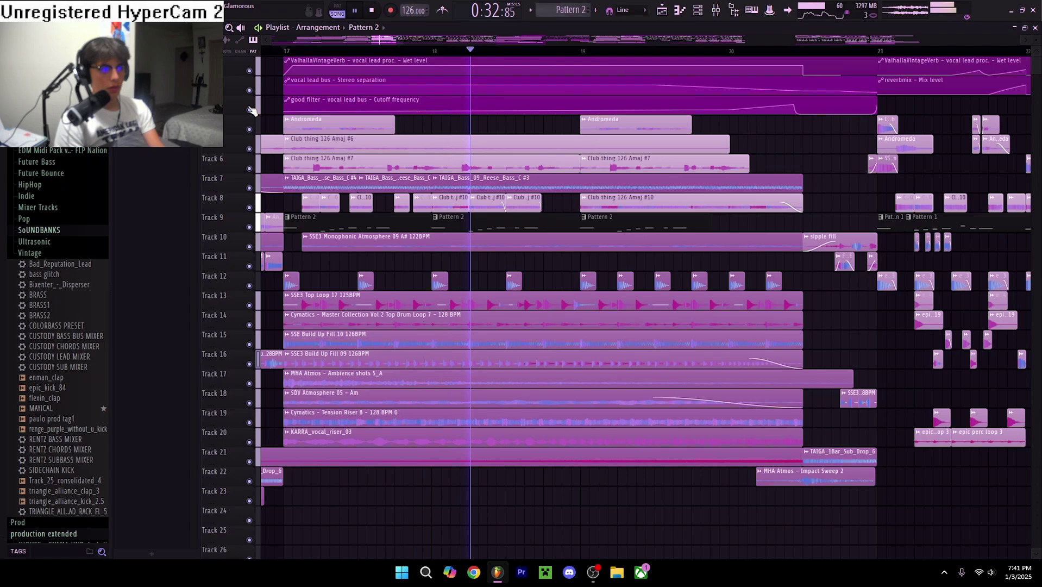
pyautogui.click(250, 91)
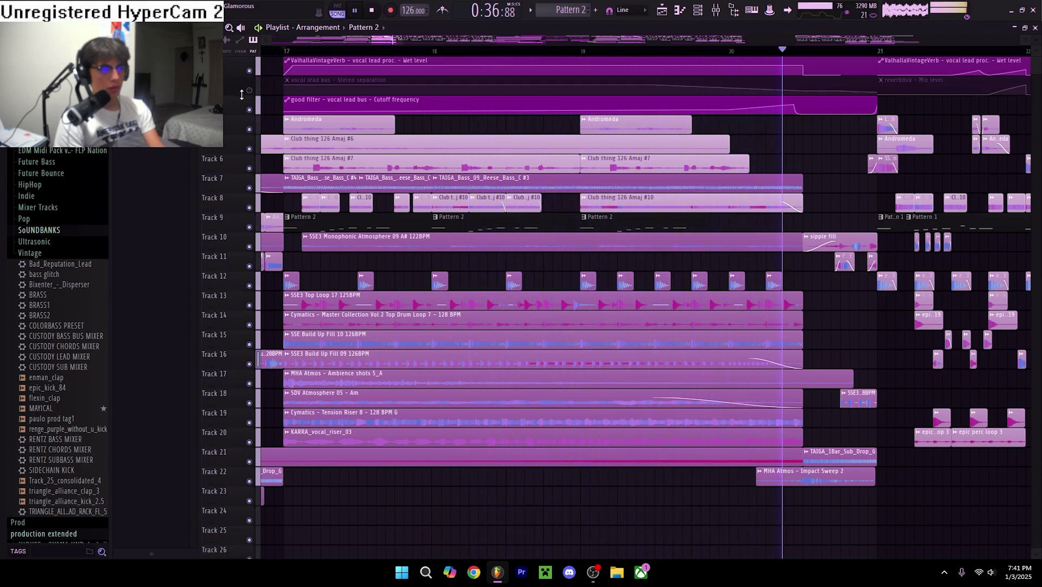
pyautogui.press('space')
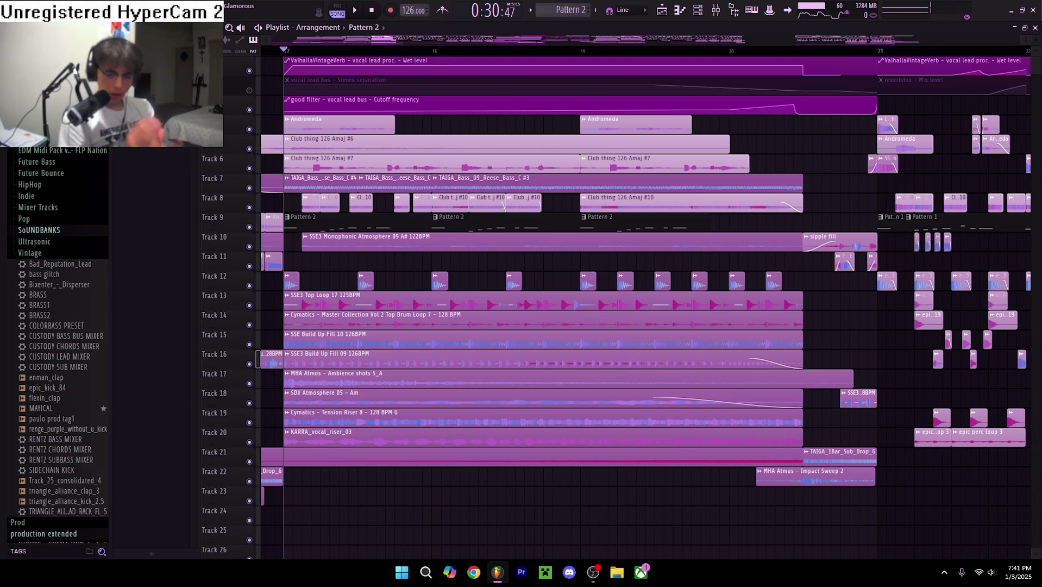
pyautogui.click(250, 90)
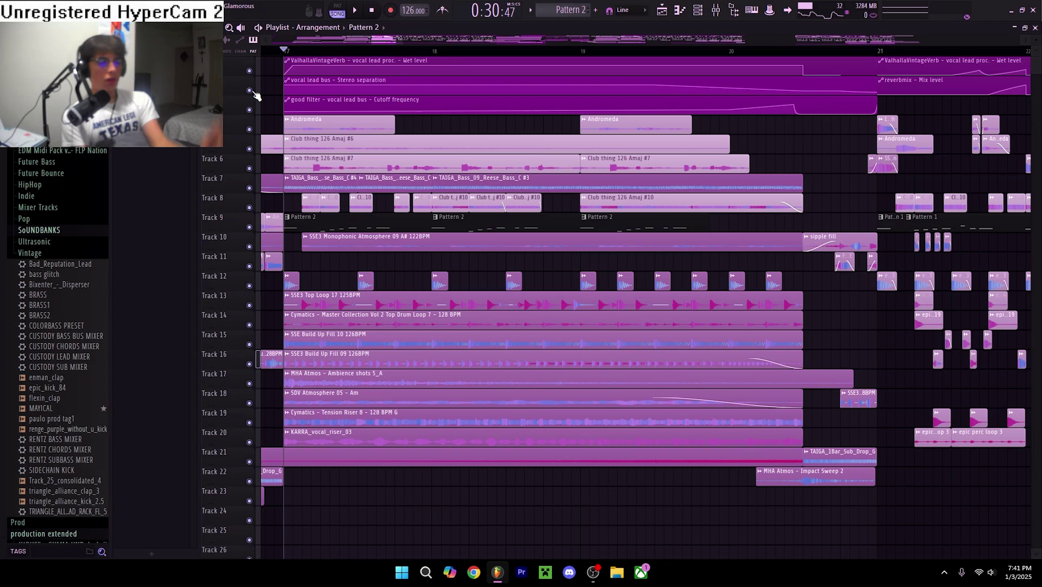
# Step: Examine the fills leading into bar 21, inspect the SSE3 Scratch Fill 09 128BPM sample settings, and audition Track 18
pyautogui.scroll(-2, 748, 426)
pyautogui.scroll(3, 744, 458)
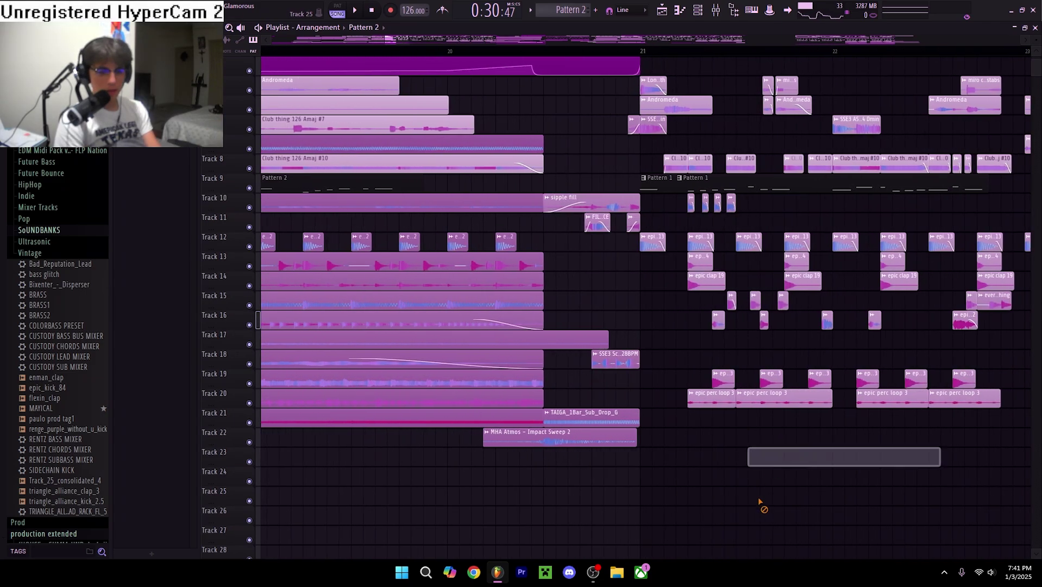
pyautogui.click(572, 69)
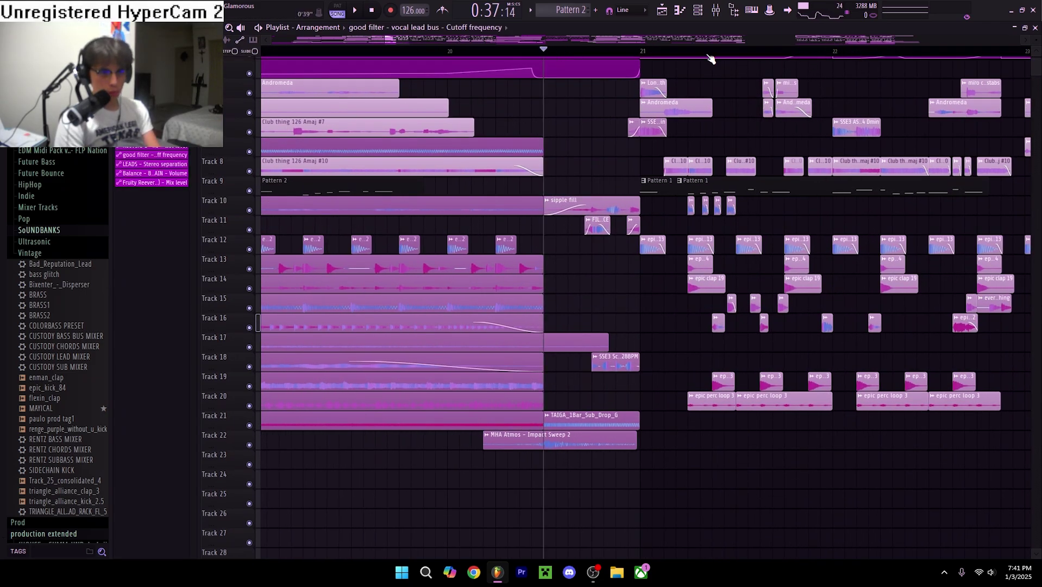
pyautogui.scroll(3, 614, 363)
pyautogui.doubleClick(617, 363)
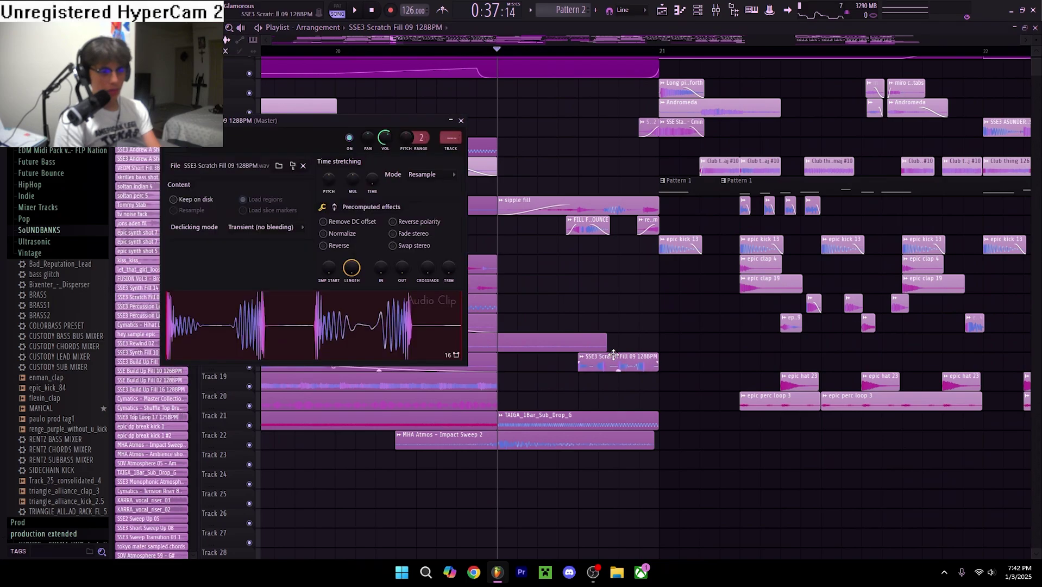
pyautogui.press('Escape')
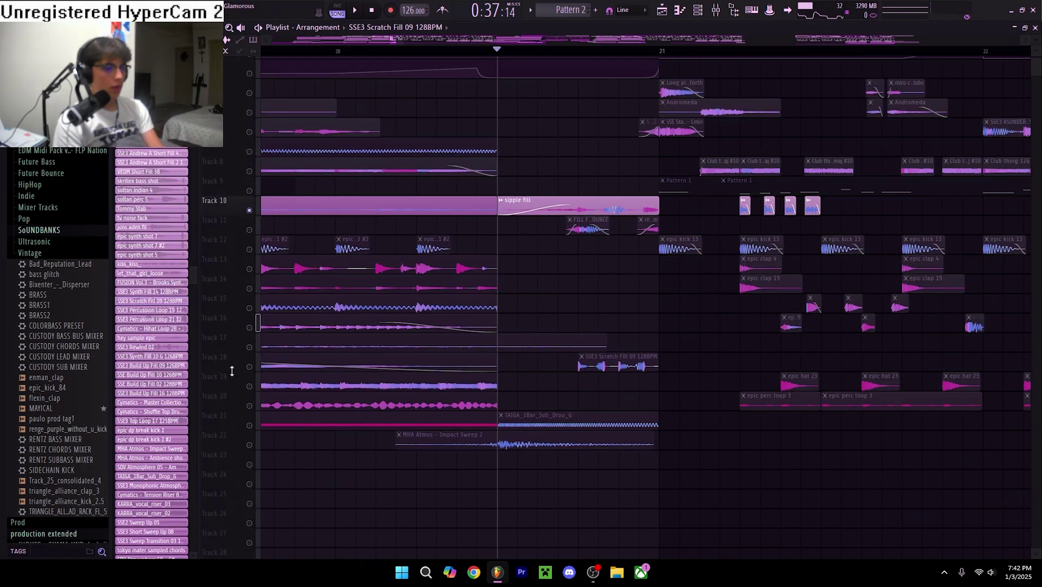
pyautogui.click(249, 367)
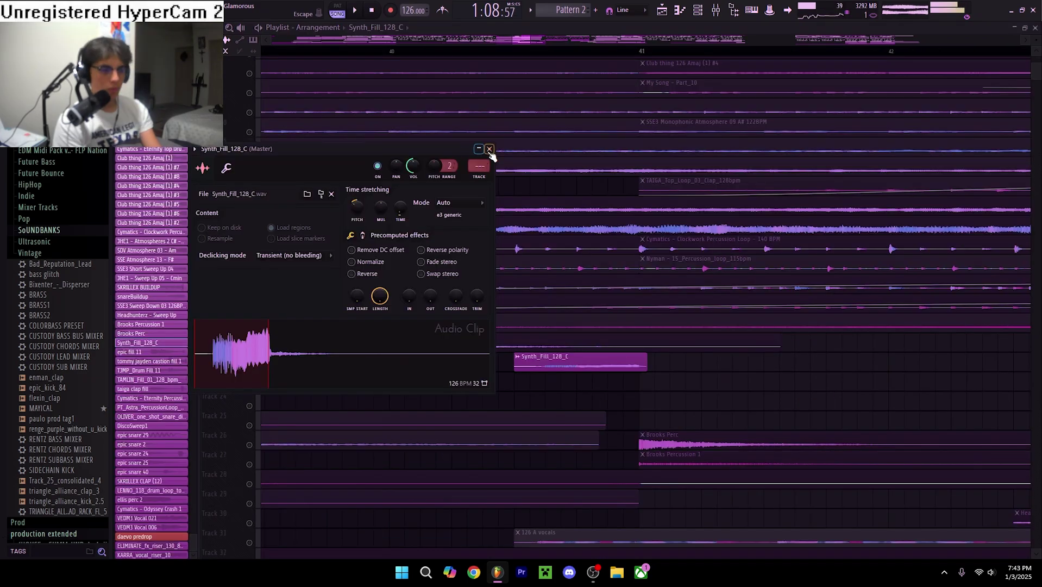
# Step: Close the Synth_Fill_128_C settings, play the soloed Track 22 fill before bar 41, and unsolo it to hear the full mix
pyautogui.click(489, 149)
pyautogui.click(499, 50)
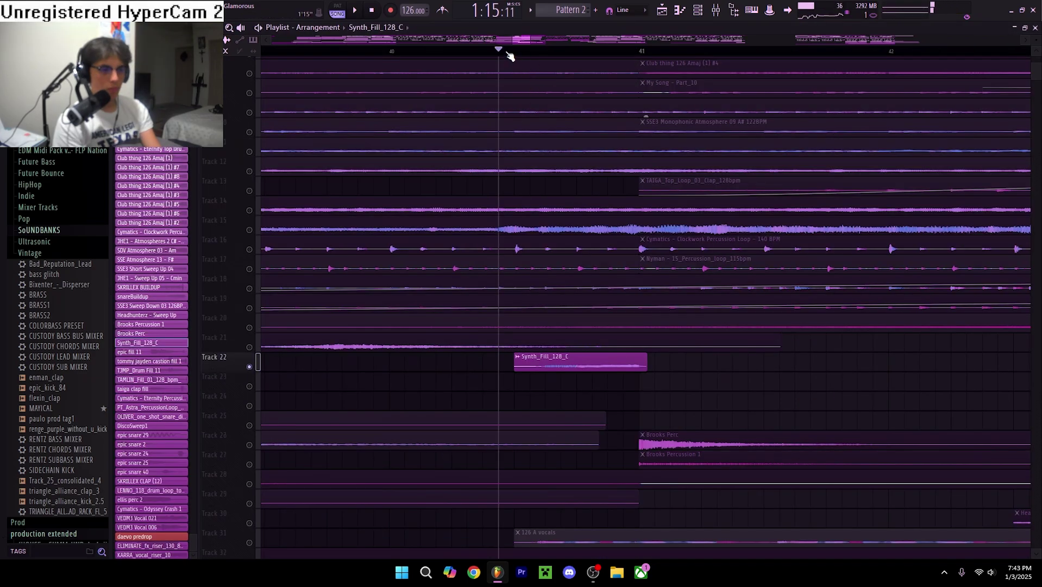
pyautogui.press('space')
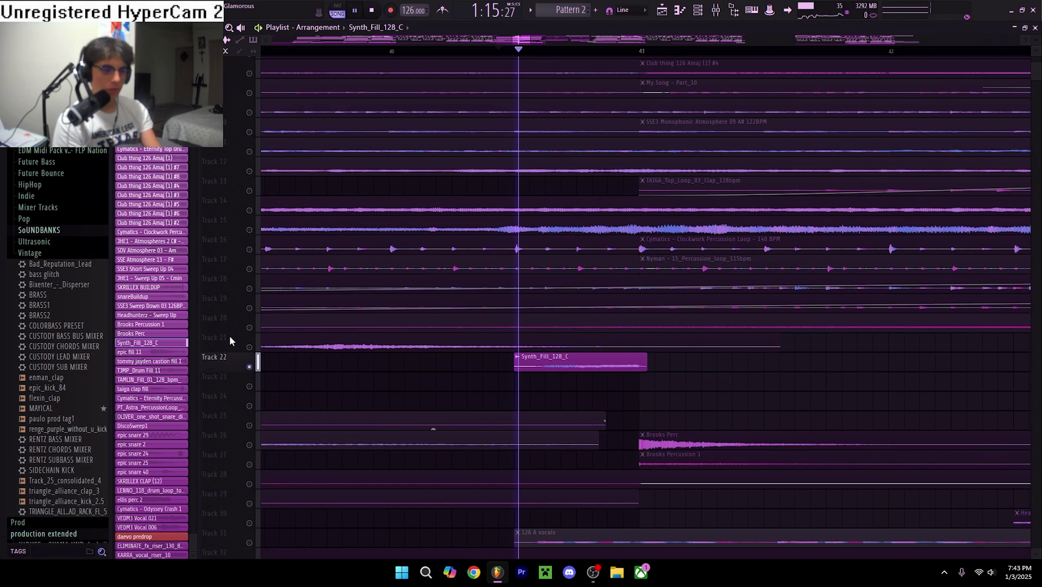
pyautogui.keyDown('ctrl'); pyautogui.click(250, 366); pyautogui.keyUp('ctrl')
pyautogui.scroll(-3, 620, 394)
pyautogui.scroll(-4, 620, 395)
pyautogui.press('space')
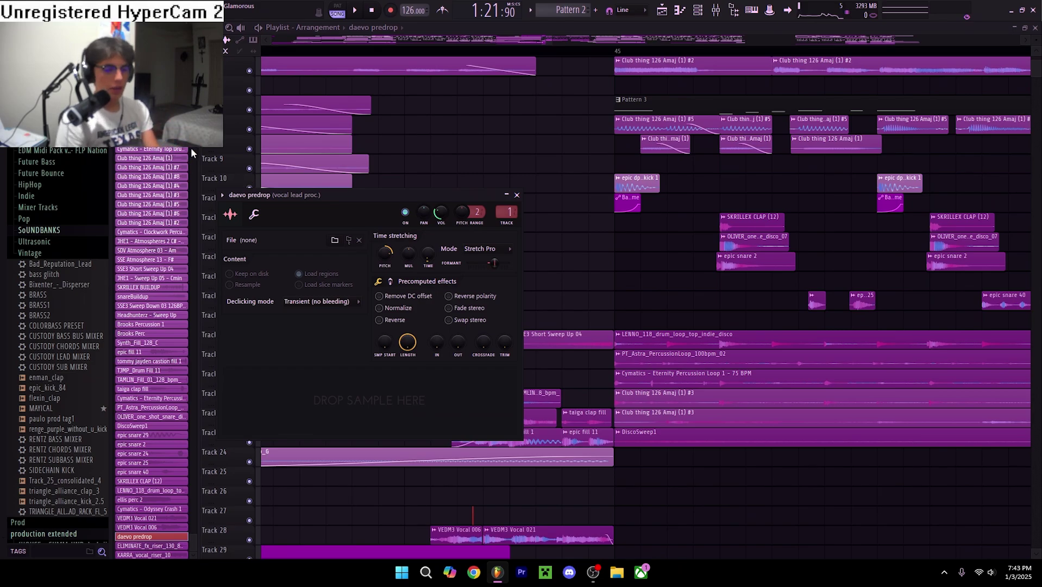
# Step: Inspect the VEDM3 Vocal 021 sample settings and the daevo predrop clip ahead of bar 45
pyautogui.doubleClick(524, 538)
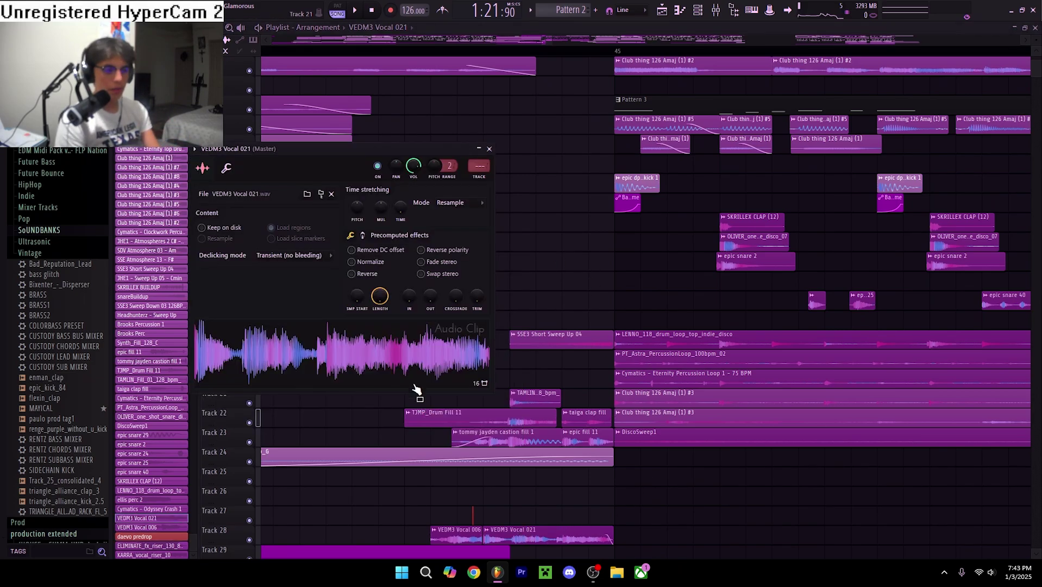
pyautogui.click(489, 149)
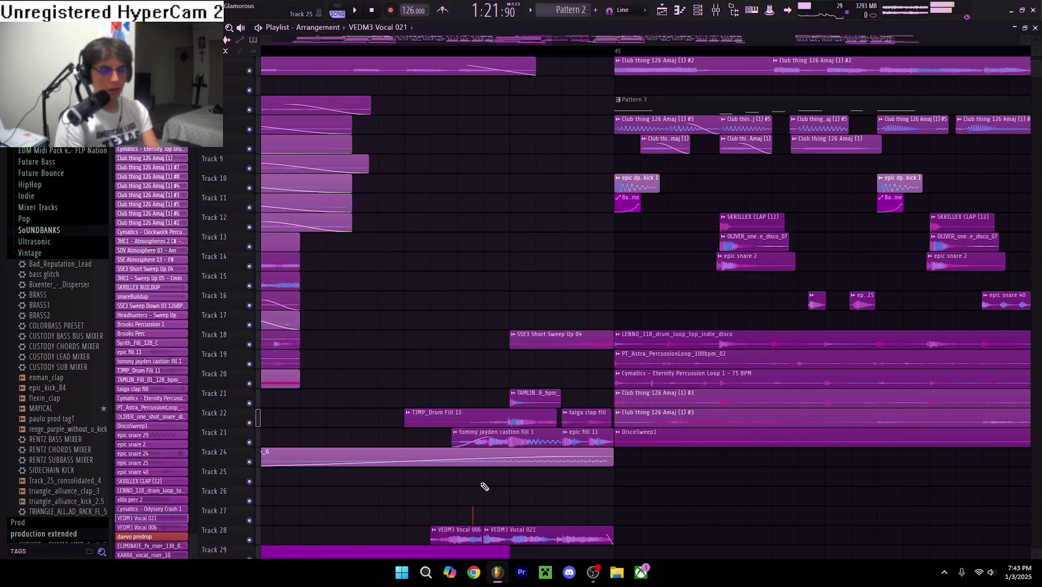
pyautogui.doubleClick(474, 508)
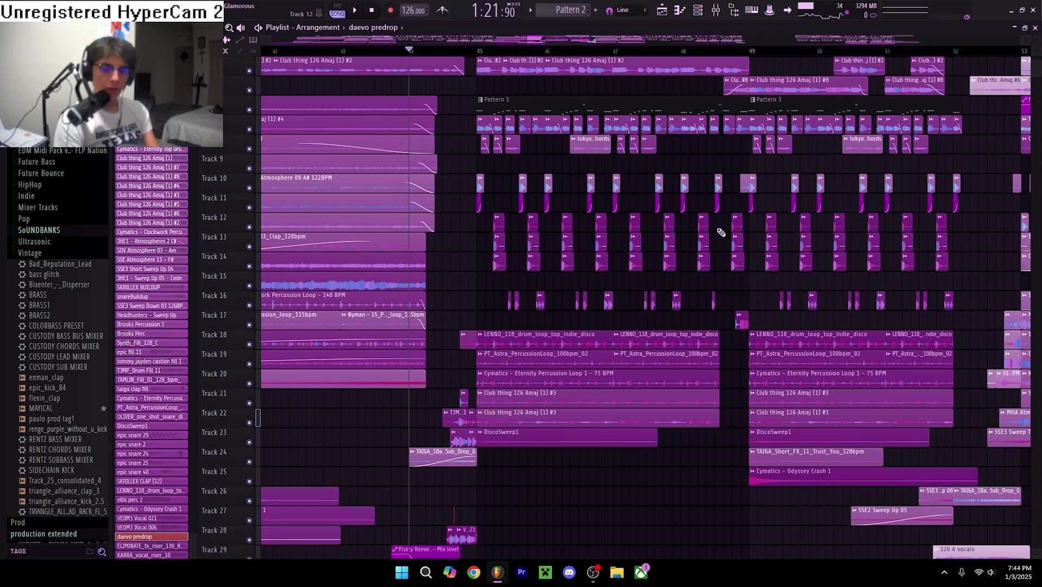
# Step: Play the full arrangement from the predrop fills into the drop at bar 45
pyautogui.scroll(3, 728, 283)
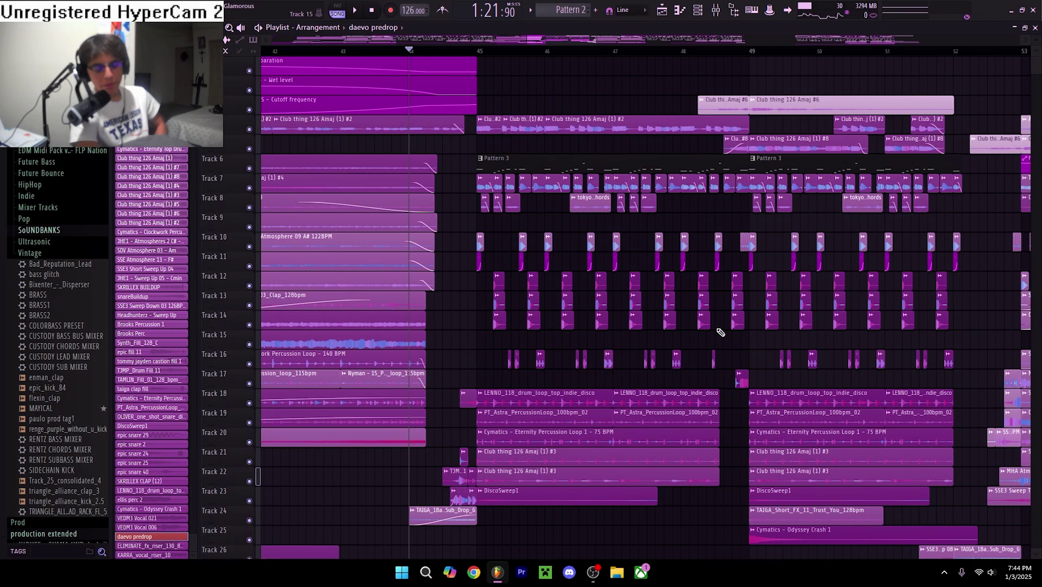
pyautogui.keyDown('ctrl'); pyautogui.scroll(2, 521, 333); pyautogui.keyUp('ctrl')
pyautogui.press('space')
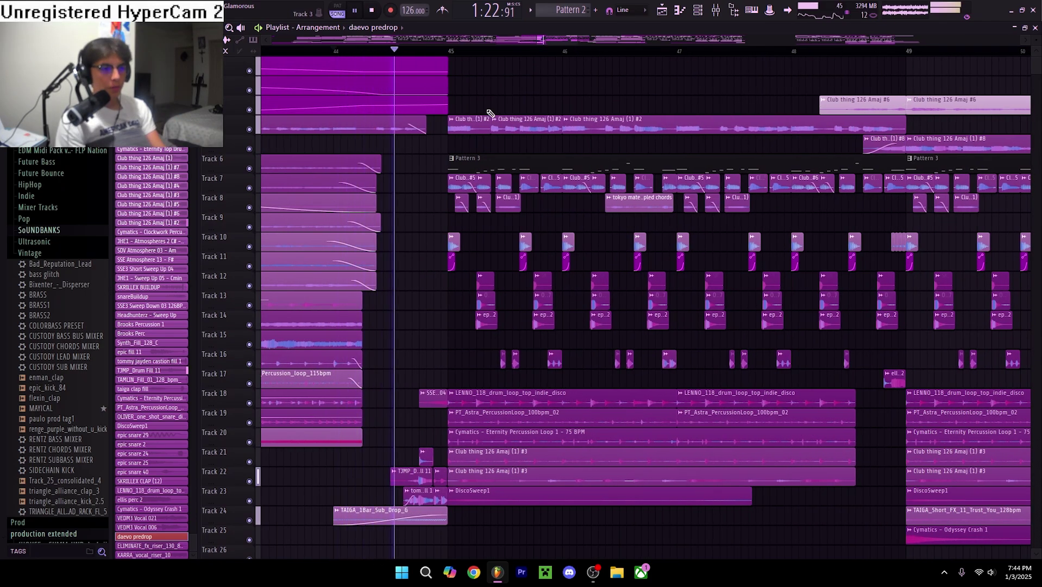
pyautogui.moveTo(559, 42); pyautogui.dragTo(569, 36)
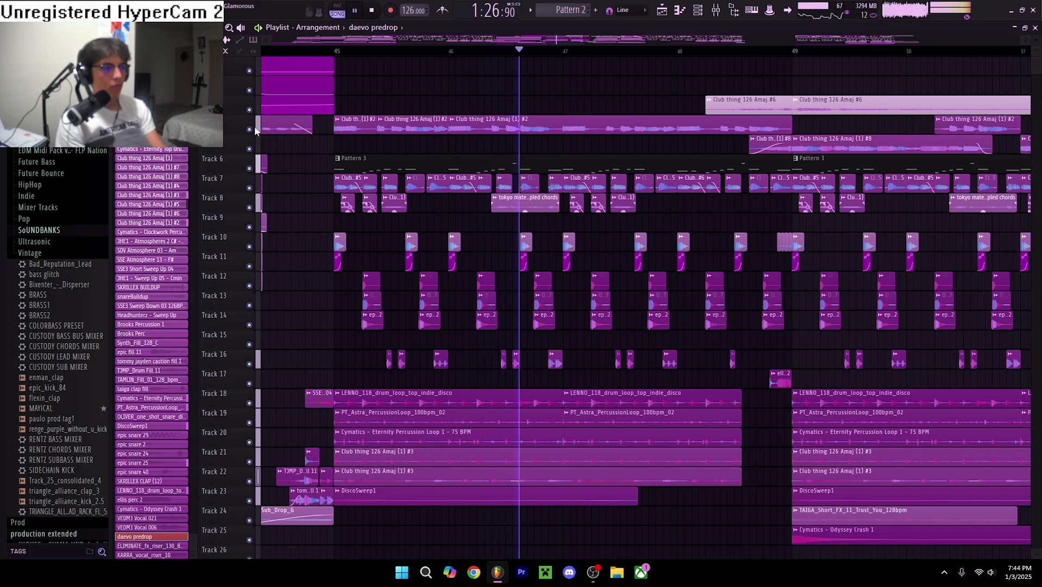
pyautogui.press('space')
# Step: Show the LEADS mixer track, inspect its Patcher Disperser effect, and remove that effect from slot 2
pyautogui.click(272, 126)
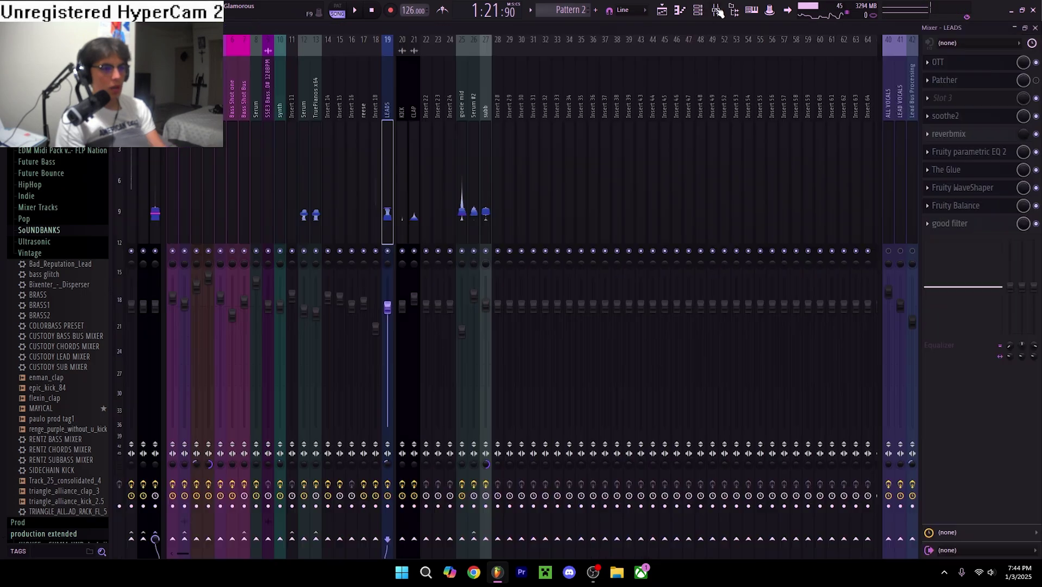
pyautogui.press('F9')
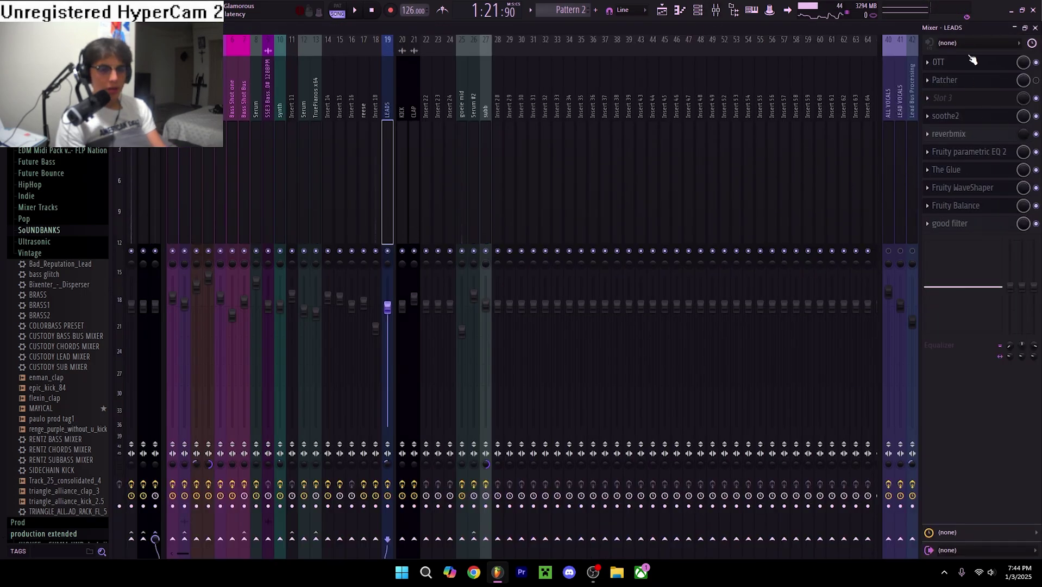
pyautogui.click(981, 82)
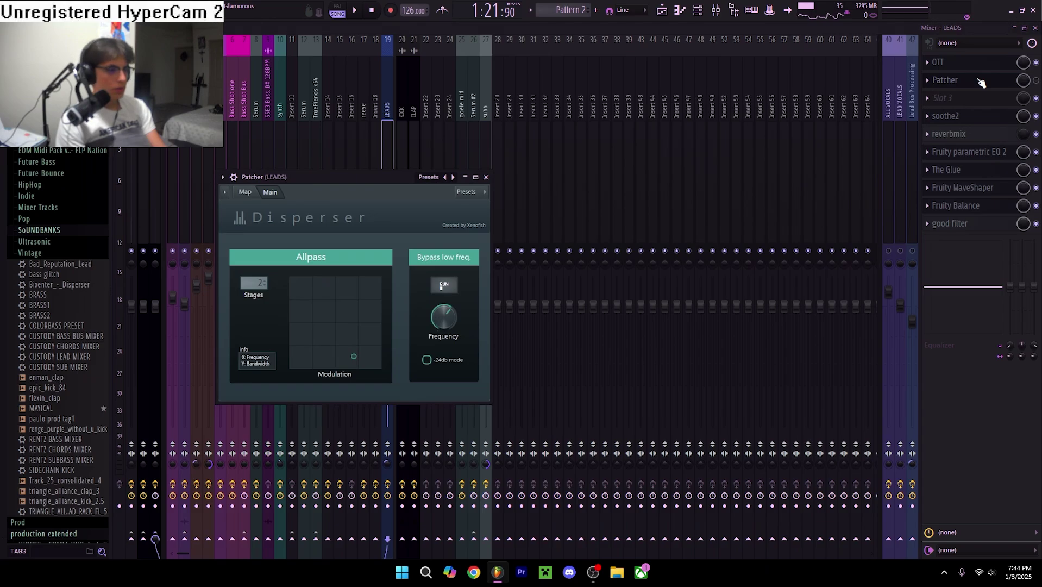
pyautogui.click(980, 81)
pyautogui.click(959, 82)
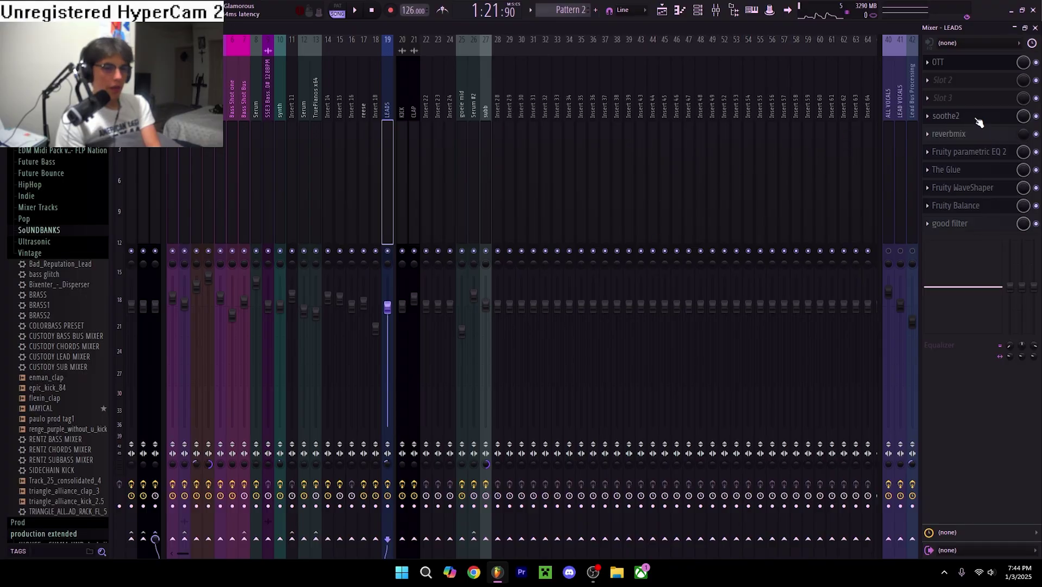
# Step: Examine the LEADS effects chain: OTT, soothe2, reverbmix, Fruity parametric EQ 2, The Glue and Fruity WaveShaper
pyautogui.click(976, 63)
pyautogui.click(975, 64)
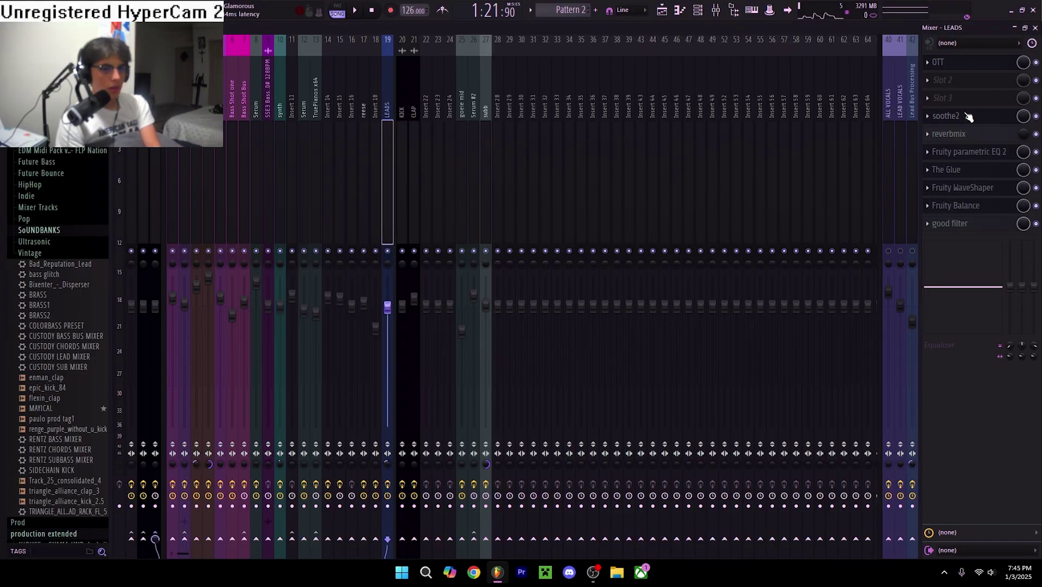
pyautogui.click(968, 116)
pyautogui.click(968, 135)
pyautogui.click(970, 153)
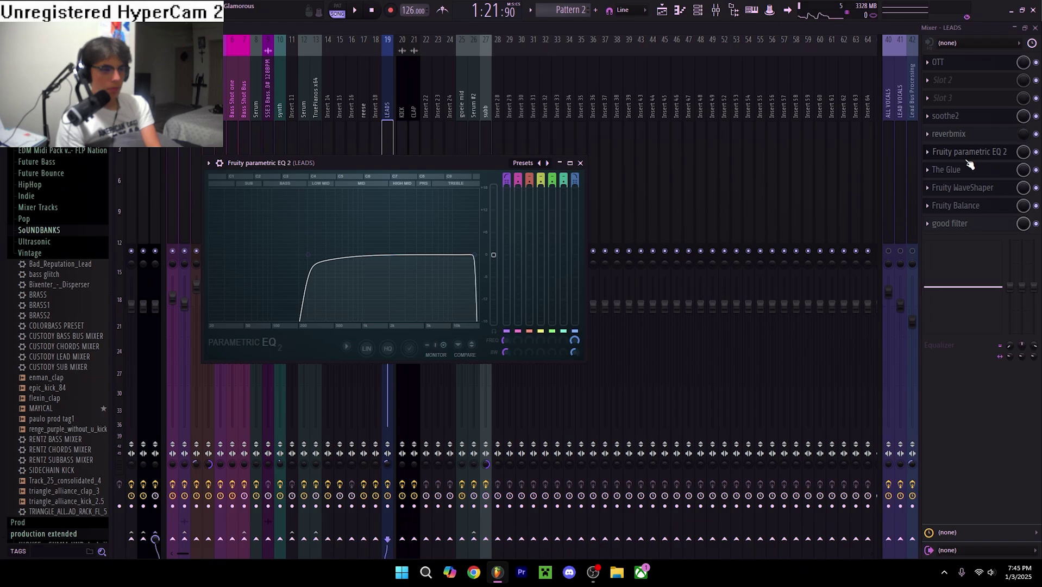
pyautogui.click(967, 169)
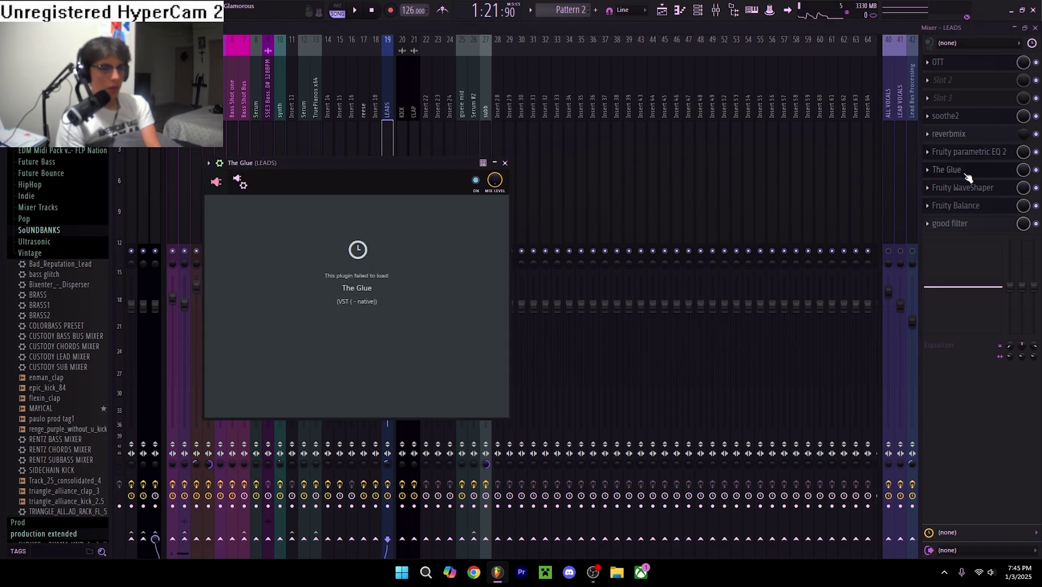
pyautogui.click(966, 190)
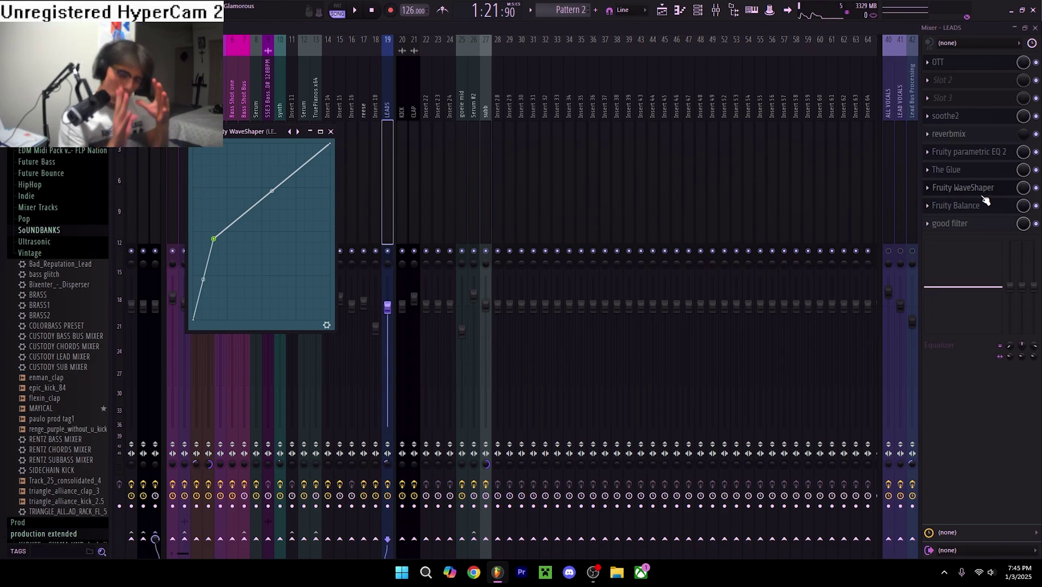
# Step: Return to the playlist and play the soloed Club thing 126 Amaj vocal clips through the drop
pyautogui.press('space')
pyautogui.press('F5')
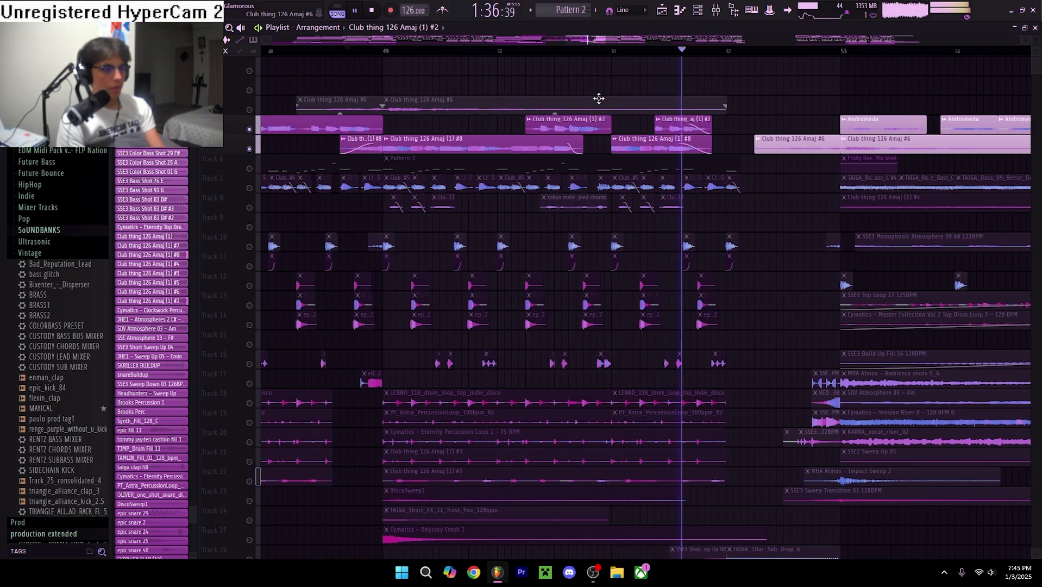
pyautogui.scroll(-2, 600, 81)
pyautogui.press('space')
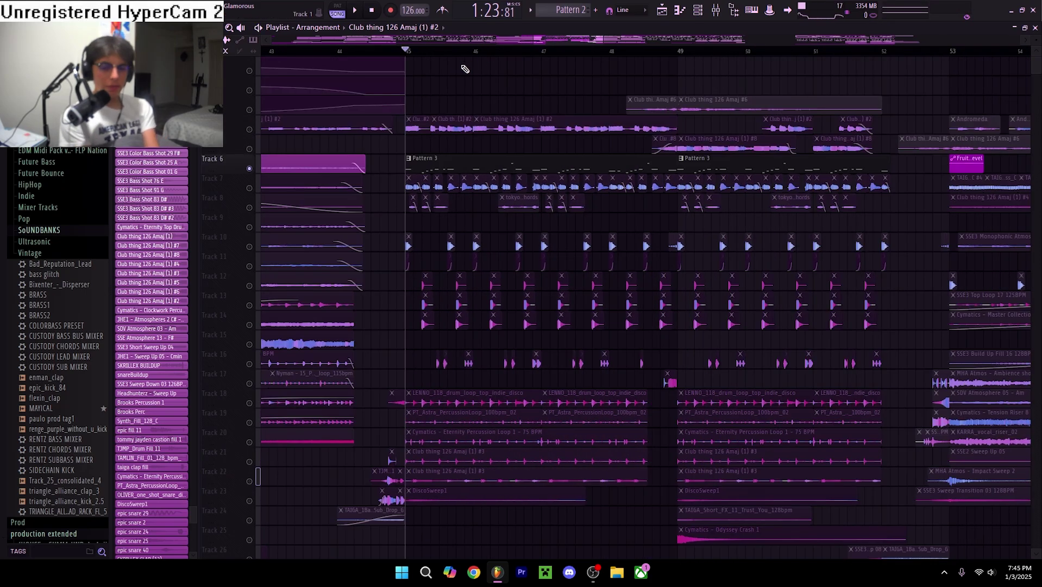
# Step: Play the soloed Track 6 from bar 45, select Pattern 3, and show its channels in the channel rack over the mixer
pyautogui.press('space')
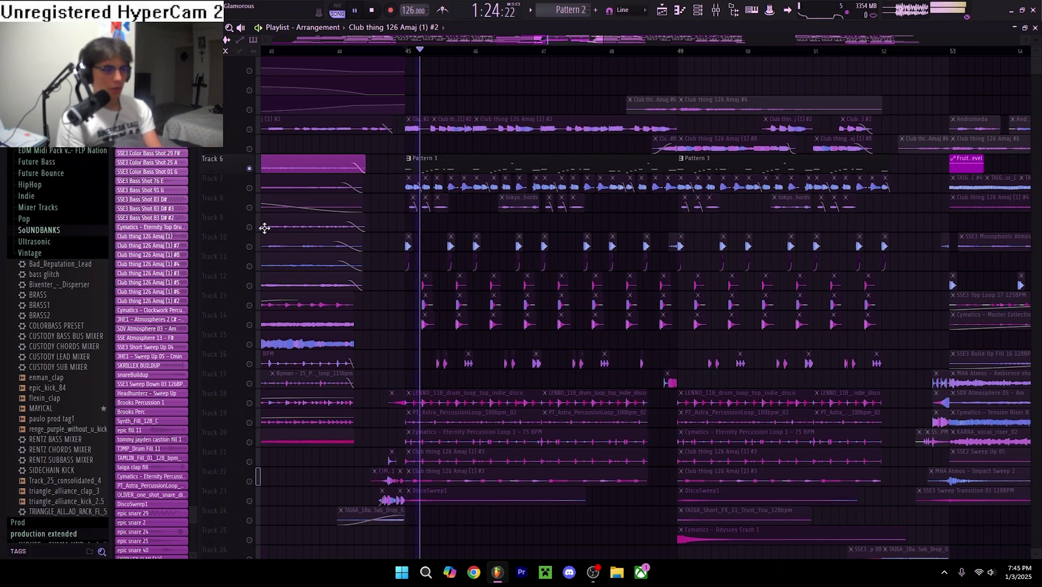
pyautogui.click(483, 171)
pyautogui.press('space')
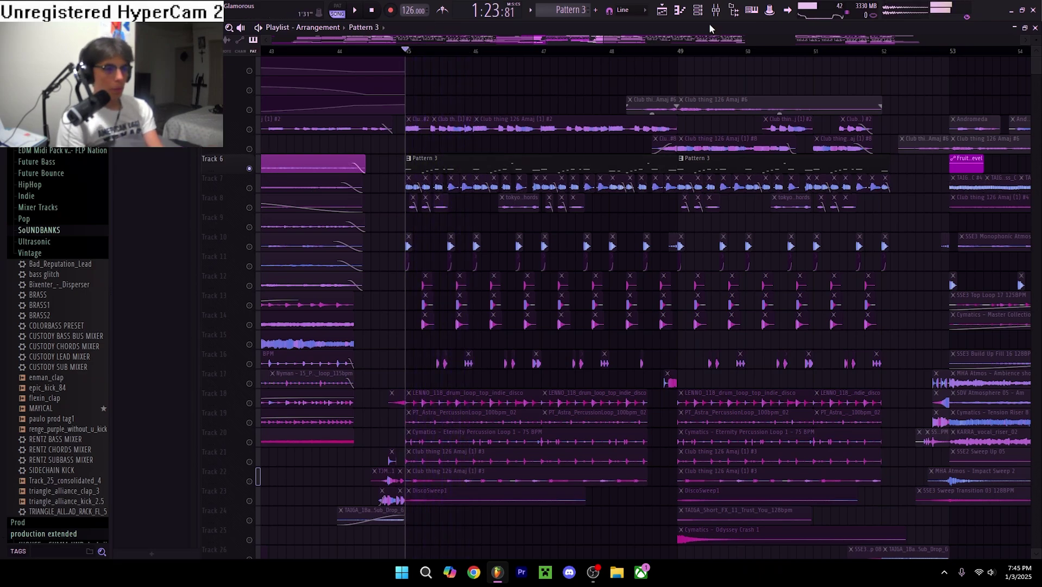
pyautogui.click(716, 10)
pyautogui.click(698, 10)
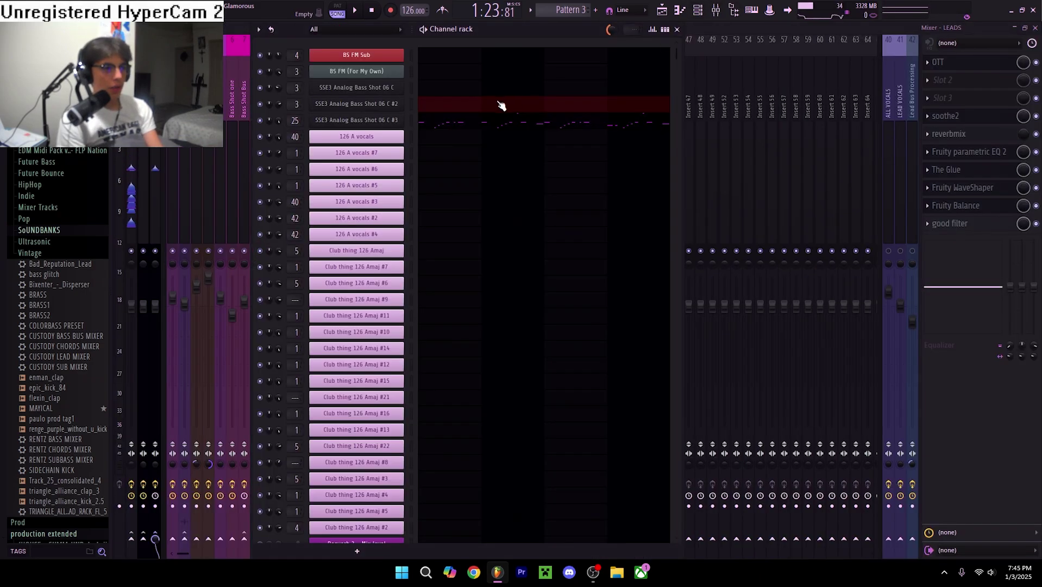
# Step: Open the SSE3 Analog Bass Shot 06 C #3 sampler channel and examine its goeie mid mixer track
pyautogui.click(369, 120)
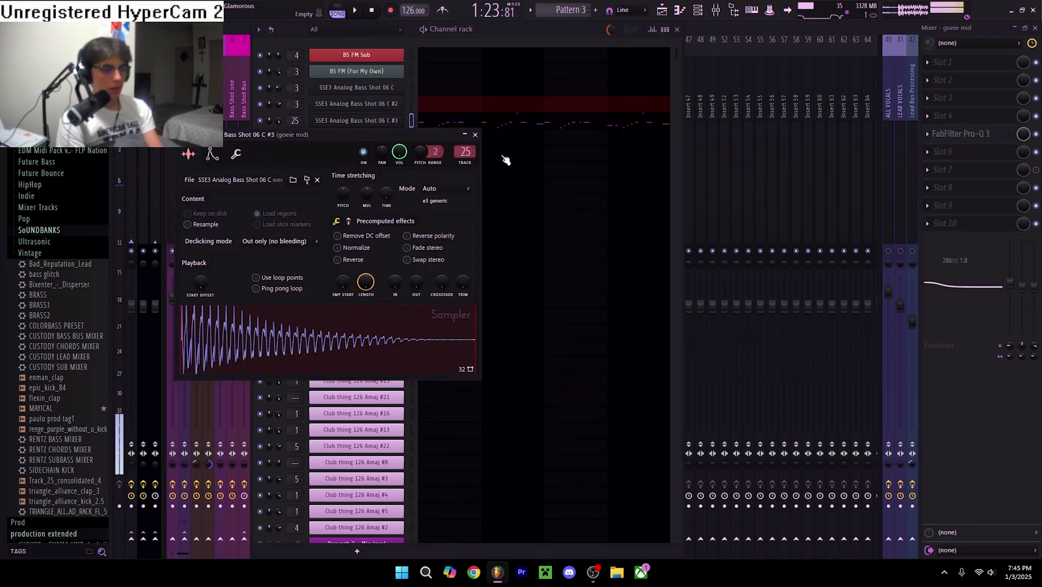
pyautogui.click(874, 177)
pyautogui.click(962, 143)
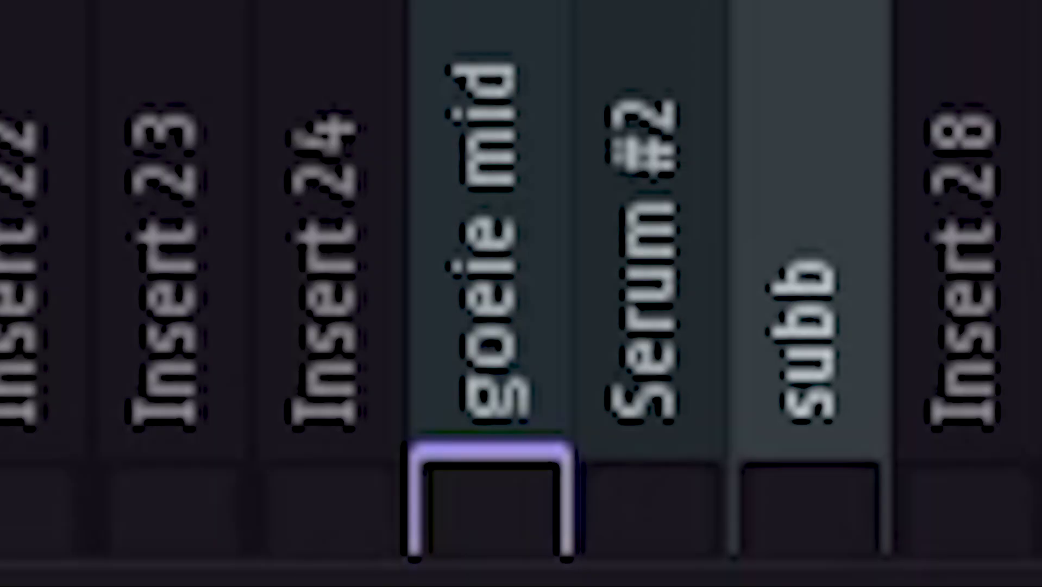
# Step: Stop playback, toggle the mute switches of Tracks 4 to 8 in the playlist, and play the drop from bar 45
pyautogui.moveTo(275, 253)
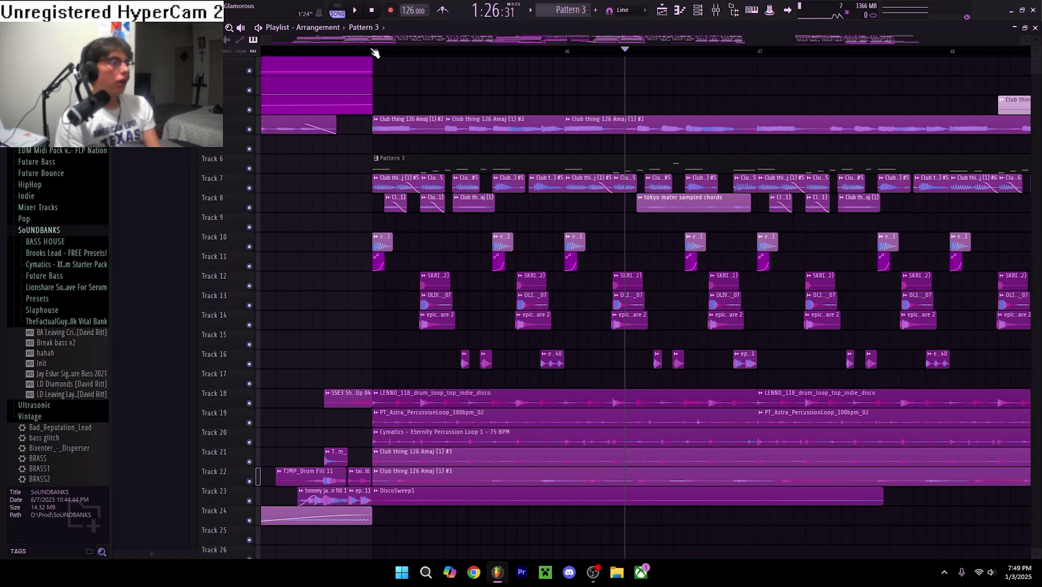
pyautogui.press('space')
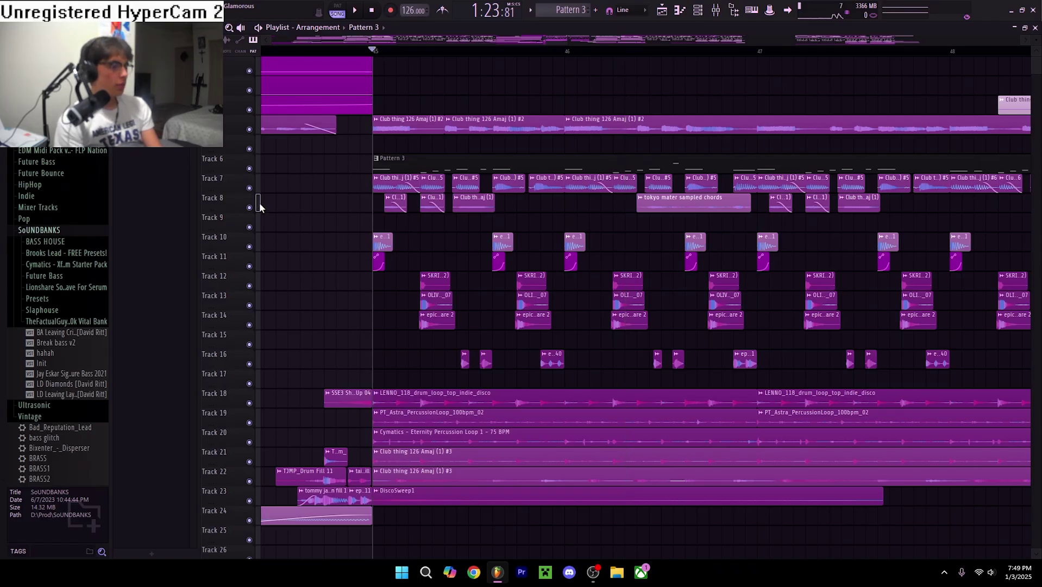
pyautogui.moveTo(249, 129); pyautogui.dragTo(250, 207)
pyautogui.press('space')
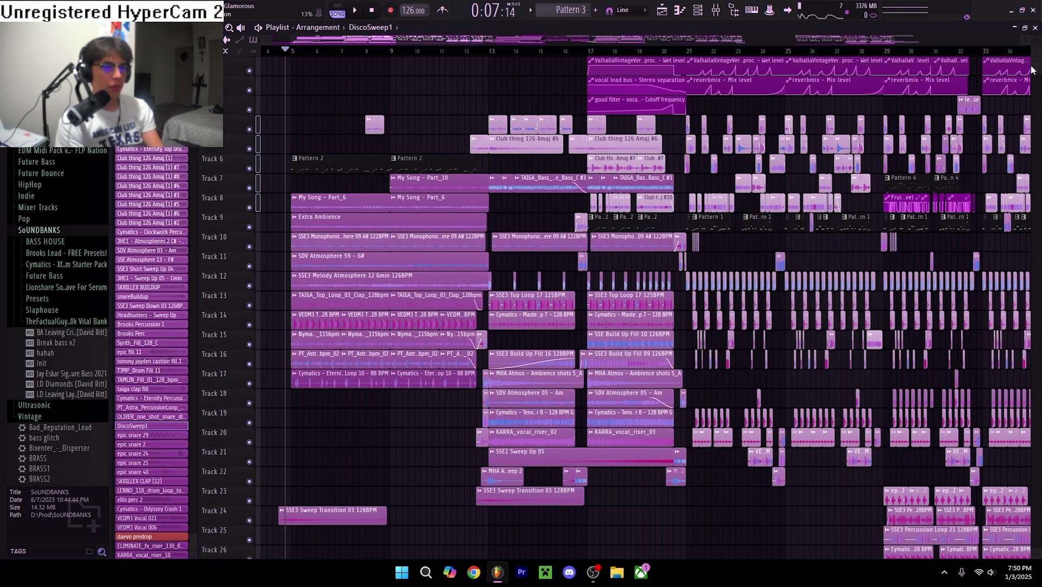
# Step: Unmute the Reeverb 2 and LFOTool mix level automation tracks and play them with the isolated 126 A vocals clips on Tracks 29 to 31
pyautogui.scroll(-5, 1031, 70)
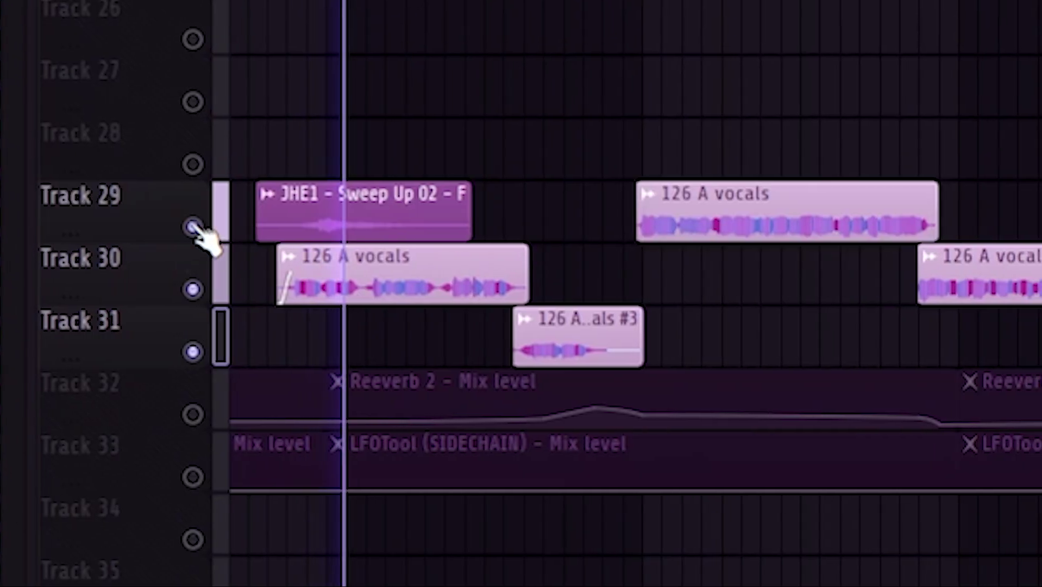
pyautogui.click(130, 475)
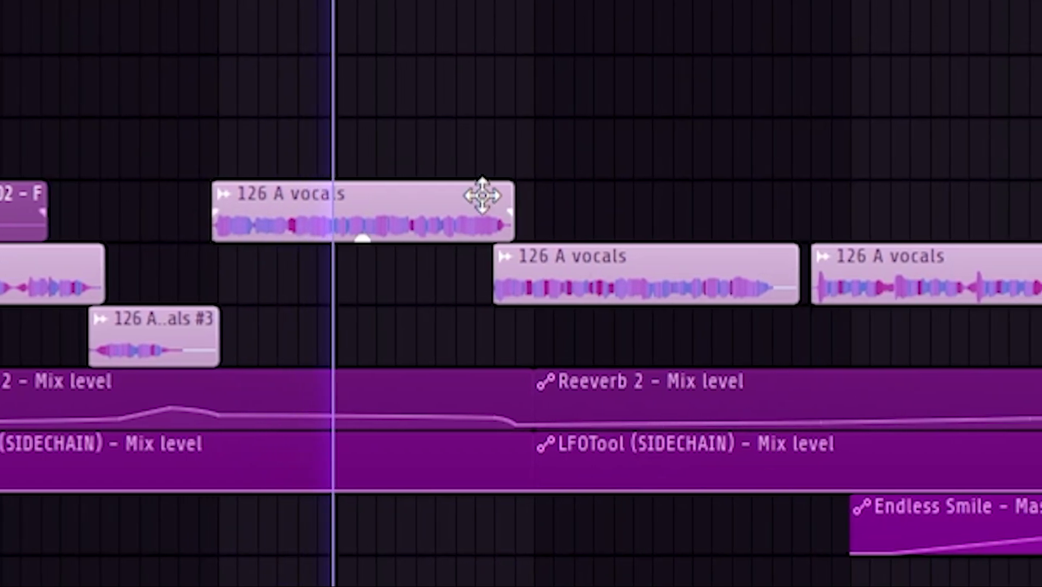
pyautogui.moveTo(570, 105); pyautogui.dragTo(644, 121)
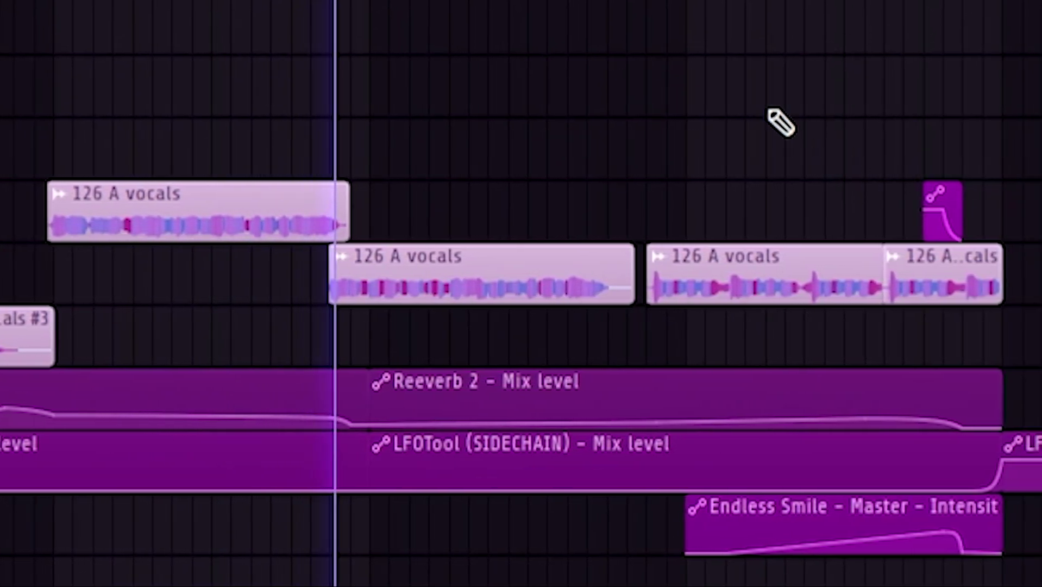
pyautogui.moveTo(779, 121); pyautogui.dragTo(799, 135)
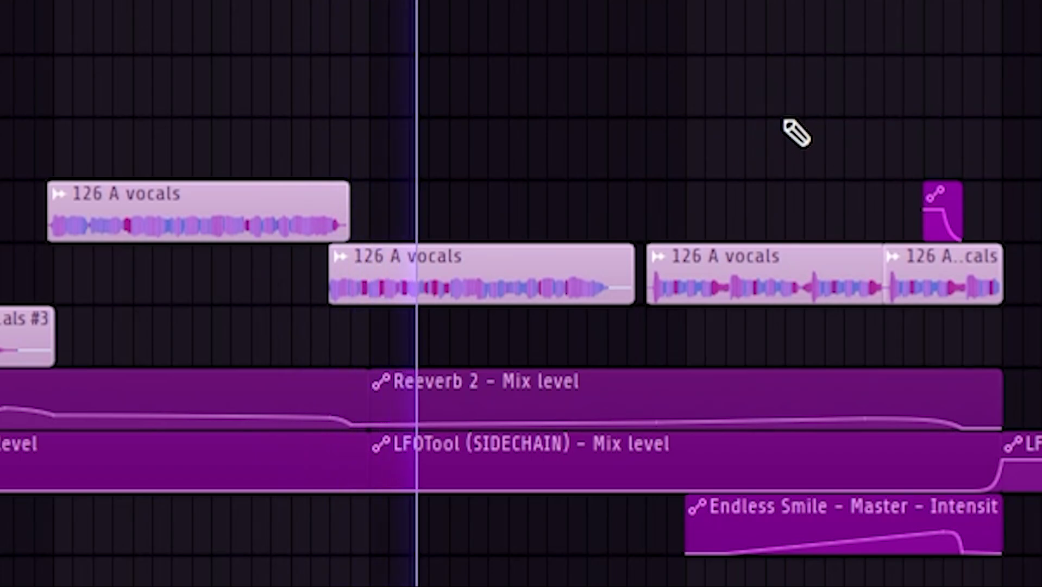
pyautogui.press('space')
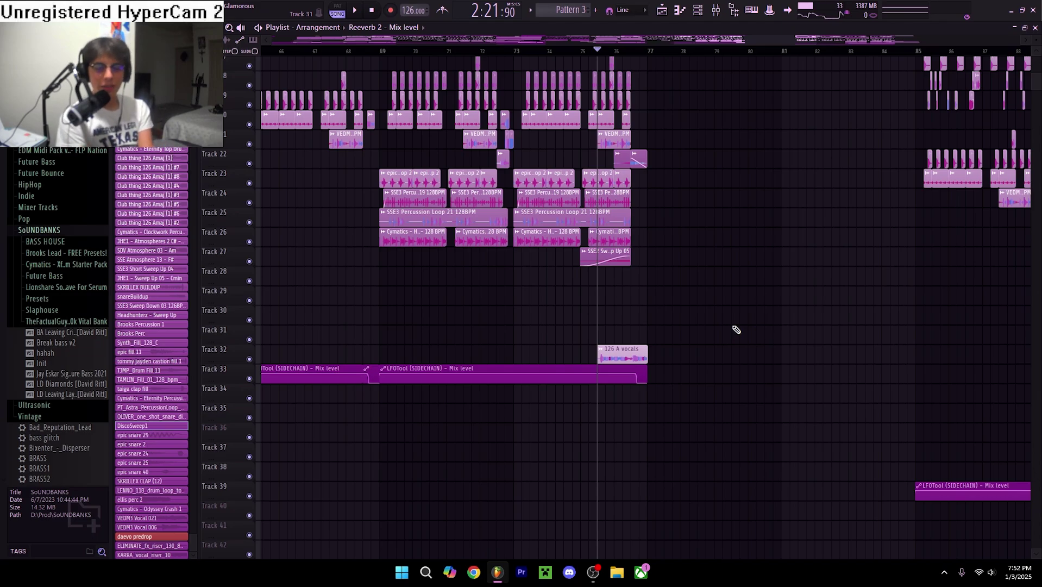
pyautogui.scroll(10, 735, 329)
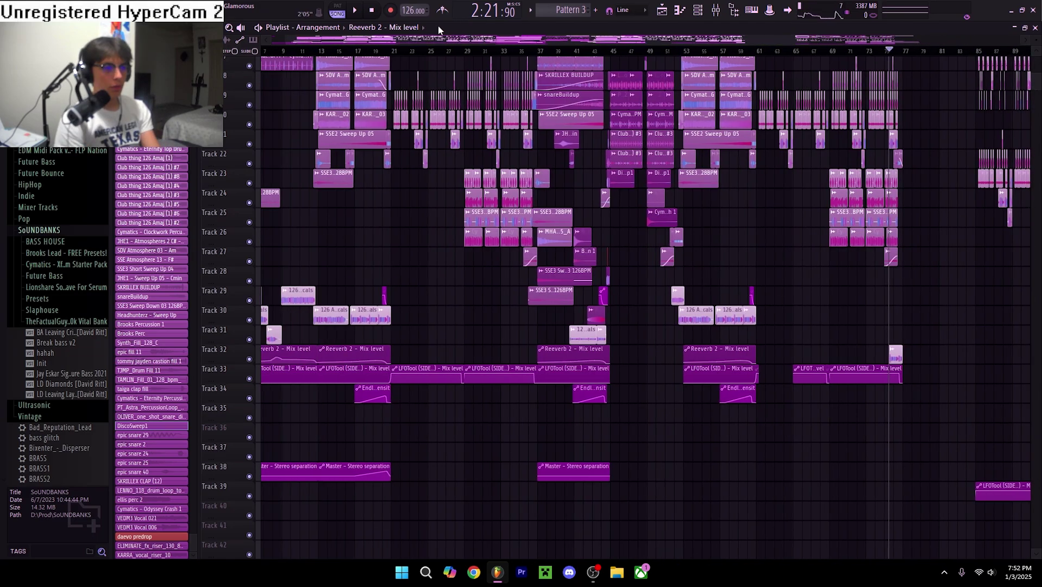
pyautogui.scroll(3, 1034, 30)
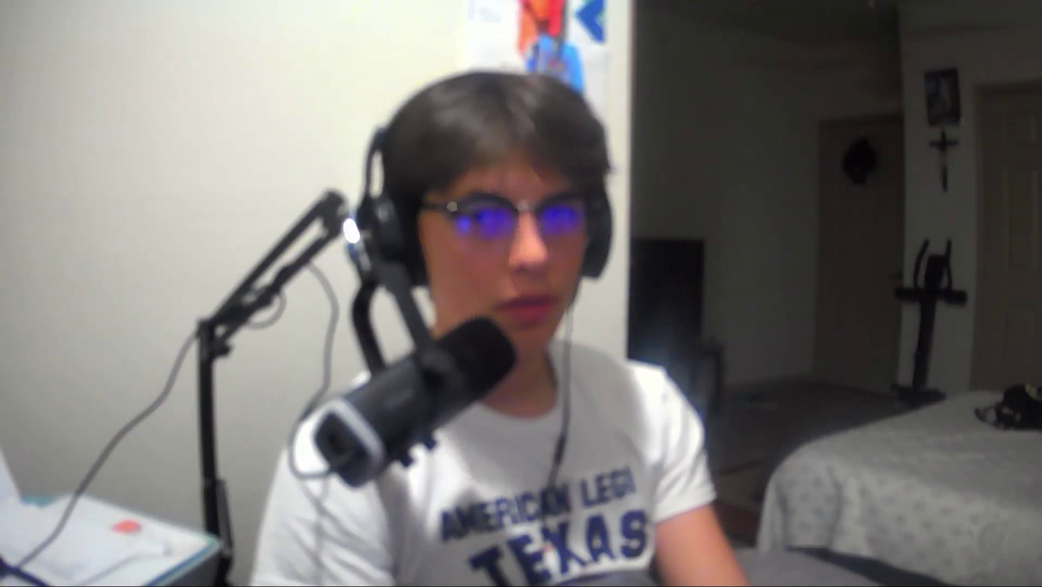
# Step: Switch to YouTube in Chrome and, from the "tokyo mater bt" results, play "BT - Tokyo Mater Soundtrack Pixar short animation"
pyautogui.click(577, 51)
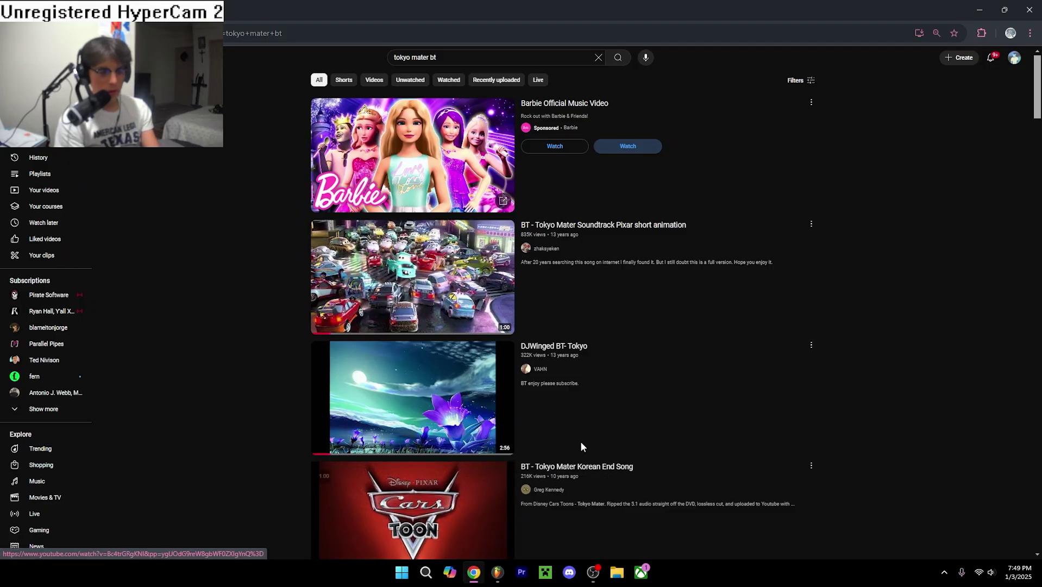
pyautogui.click(402, 325)
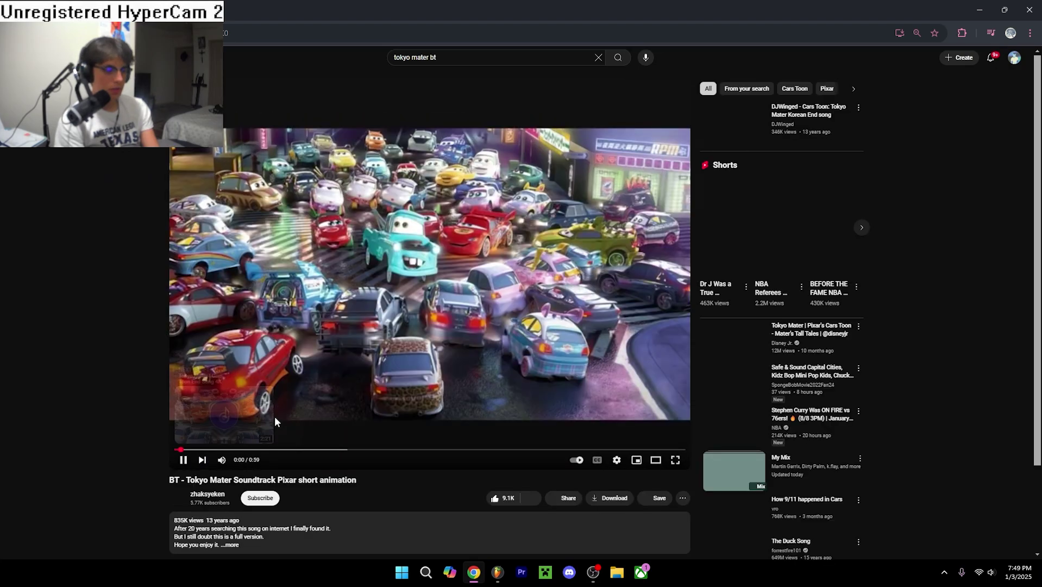